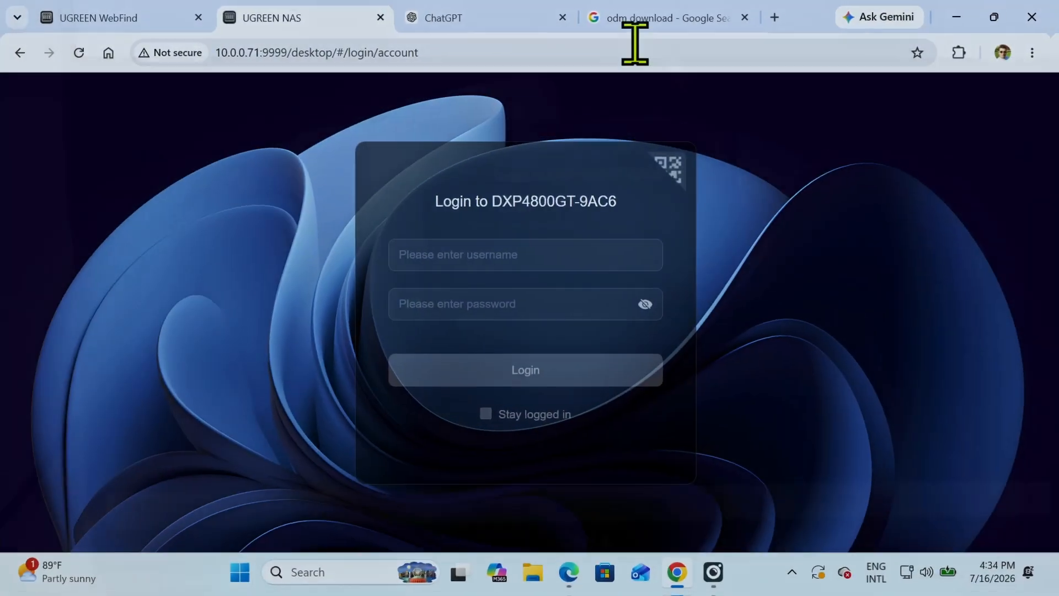
Open the Onvif Device Manager (ODM) download site from the "odm download" search results and view its program preview
{"action": "left_click", "coordinate": [640, 13]}
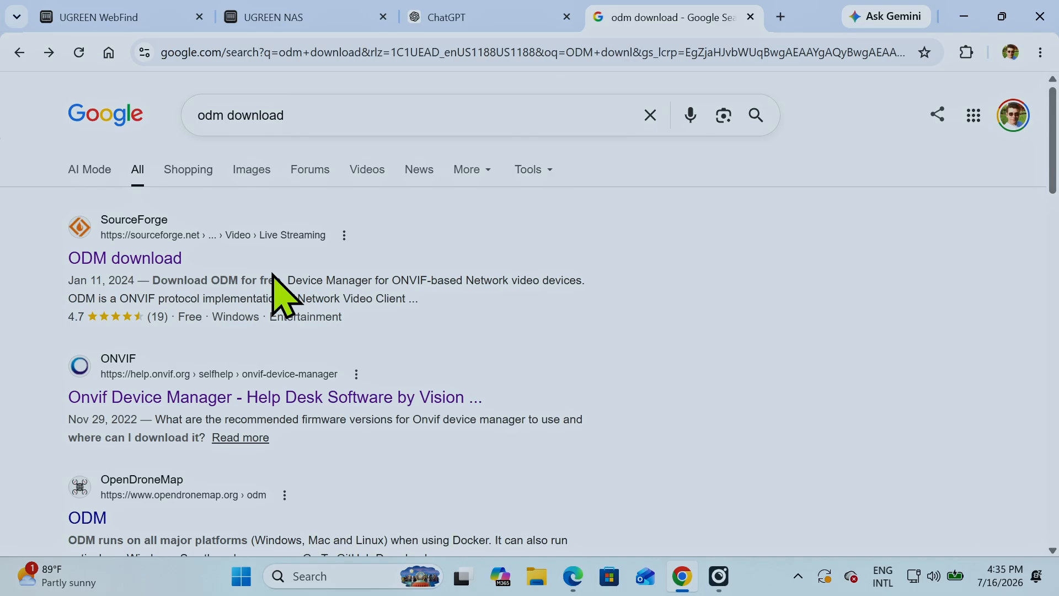
{"action": "scroll", "coordinate": [274, 276], "scroll_direction": "down", "scroll_amount": 1}
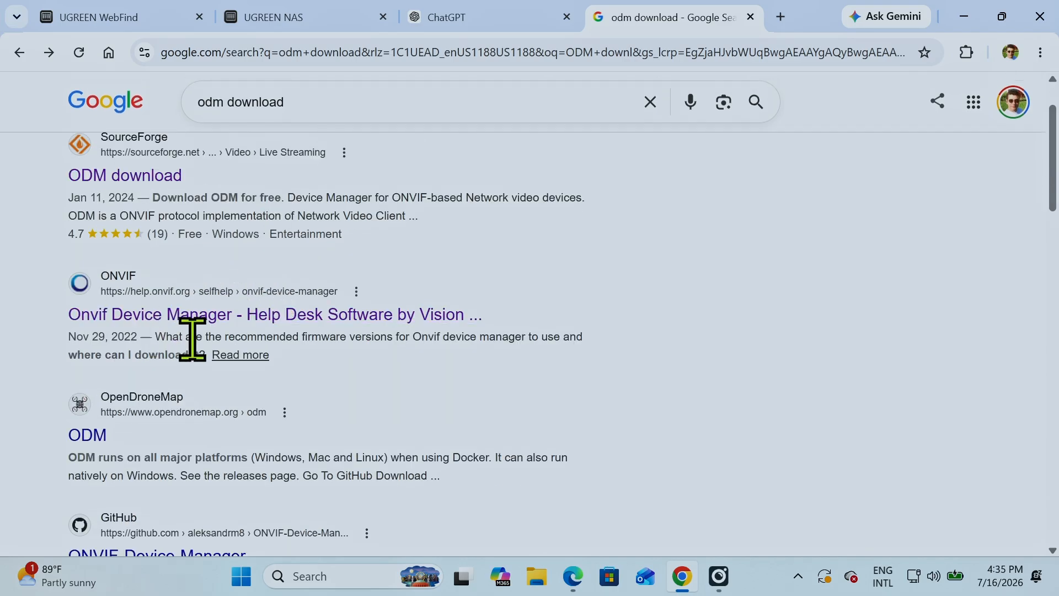
{"action": "scroll", "coordinate": [204, 341], "scroll_direction": "down", "scroll_amount": 5}
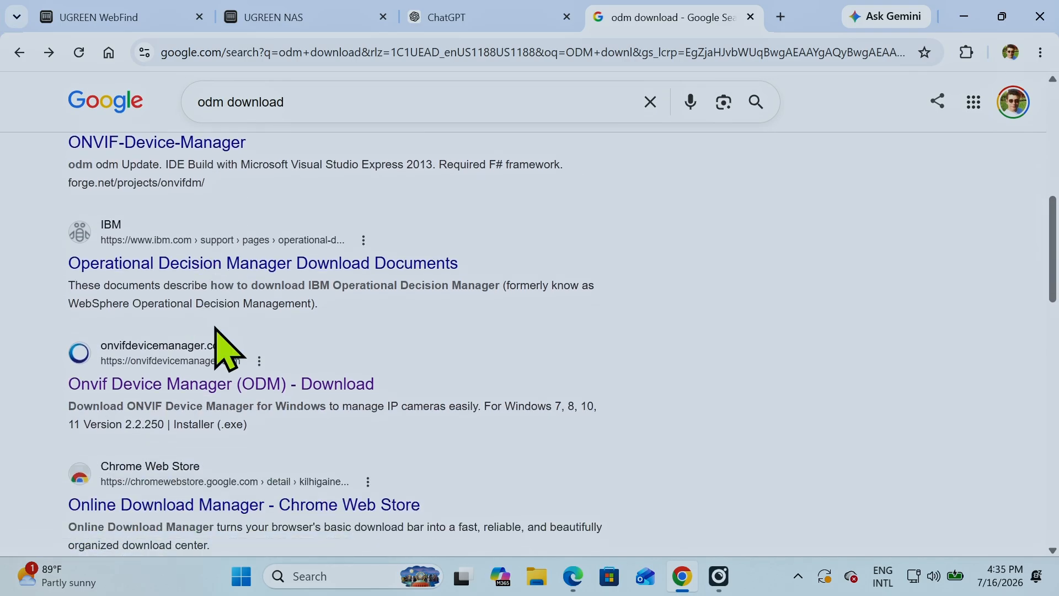
{"action": "scroll", "coordinate": [227, 348], "scroll_direction": "down", "scroll_amount": 1}
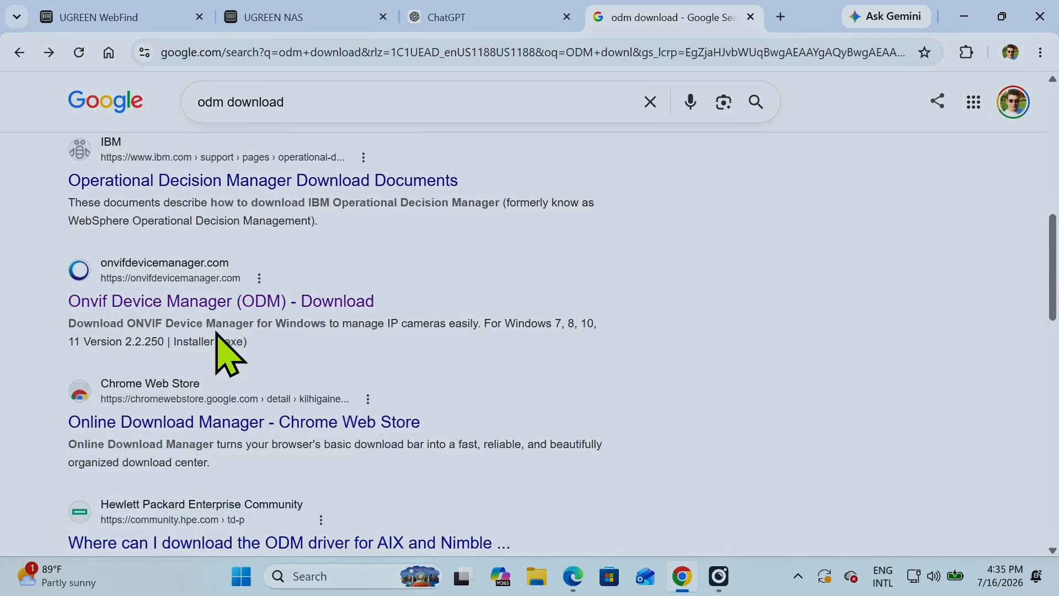
{"action": "left_click", "coordinate": [196, 309]}
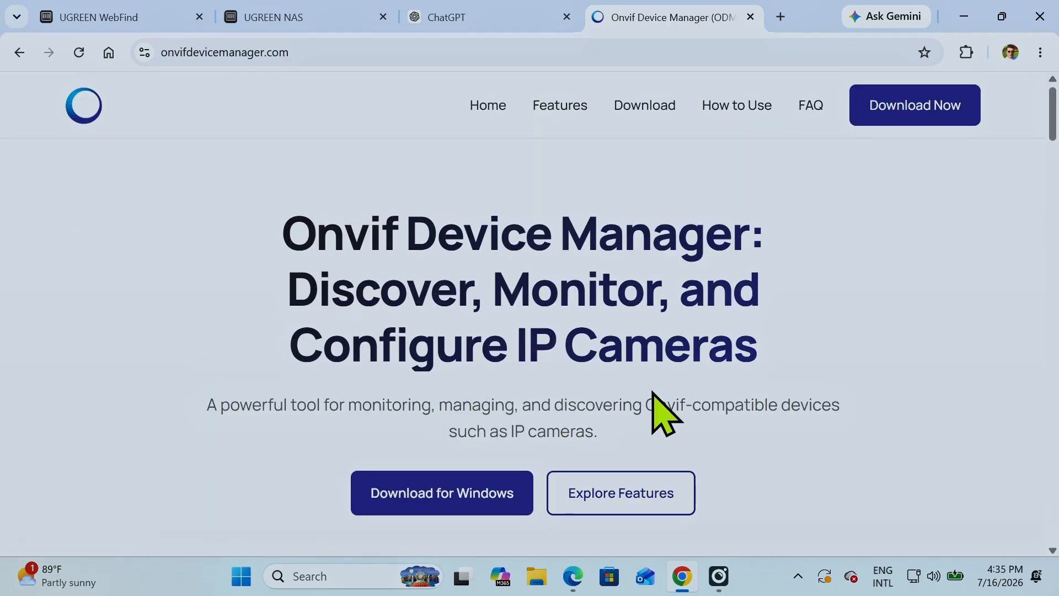
{"action": "scroll", "coordinate": [655, 392], "scroll_direction": "down", "scroll_amount": 3}
{"action": "scroll", "coordinate": [640, 386], "scroll_direction": "down", "scroll_amount": 2}
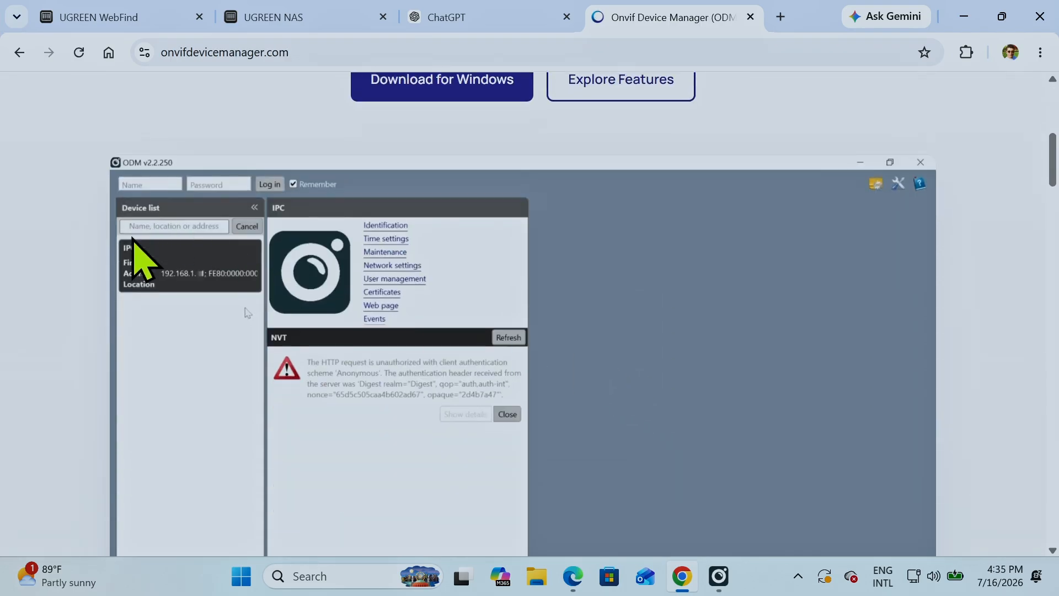
{"action": "scroll", "coordinate": [249, 260], "scroll_direction": "down", "scroll_amount": 1}
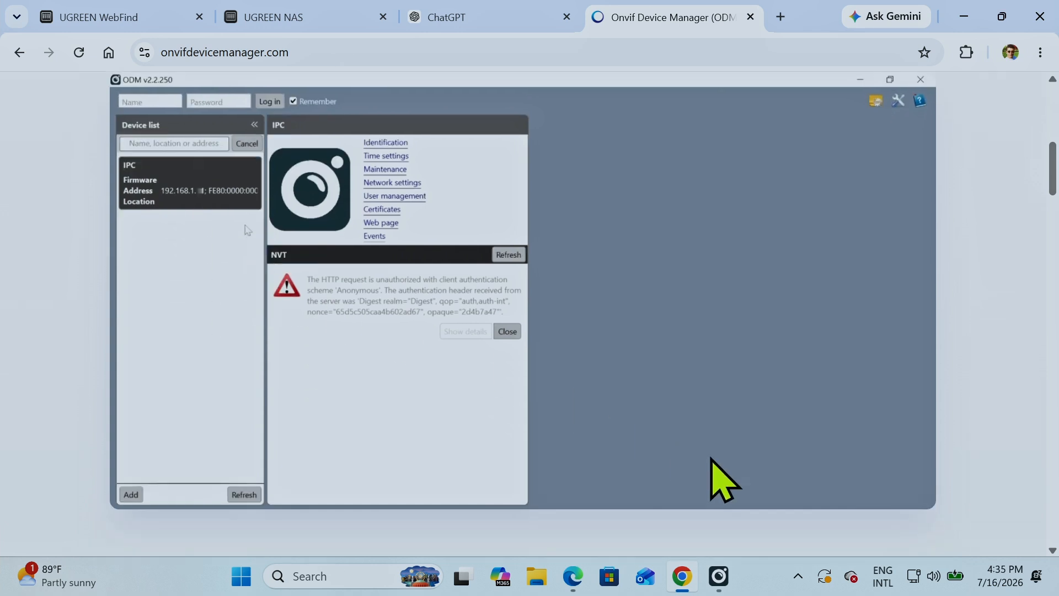
Switch to Onvif Device Manager in a maximized window and look through the list of network cameras
{"action": "left_click", "coordinate": [719, 578]}
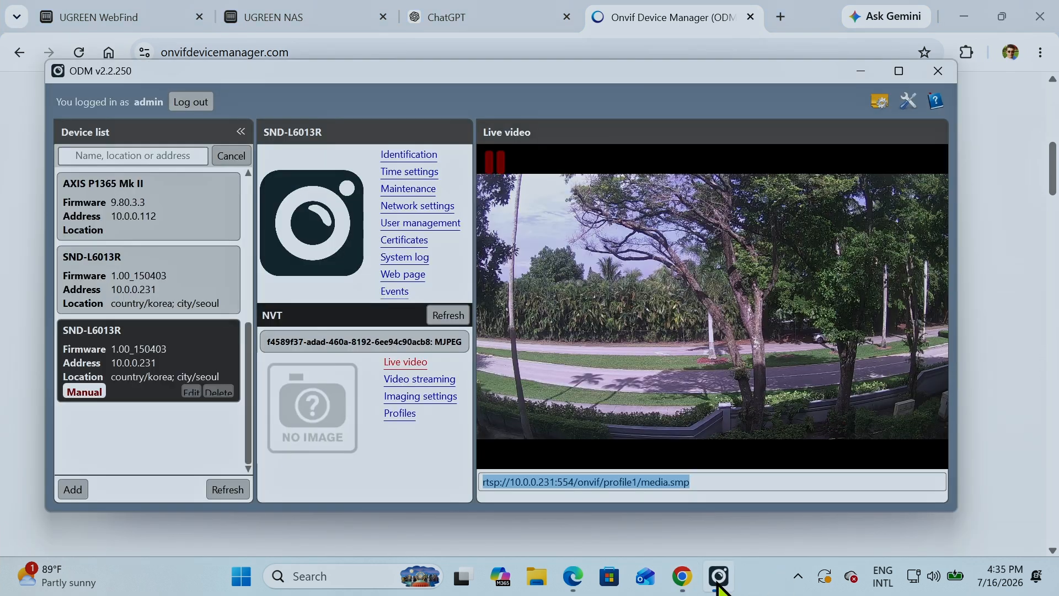
{"action": "left_click", "coordinate": [895, 70]}
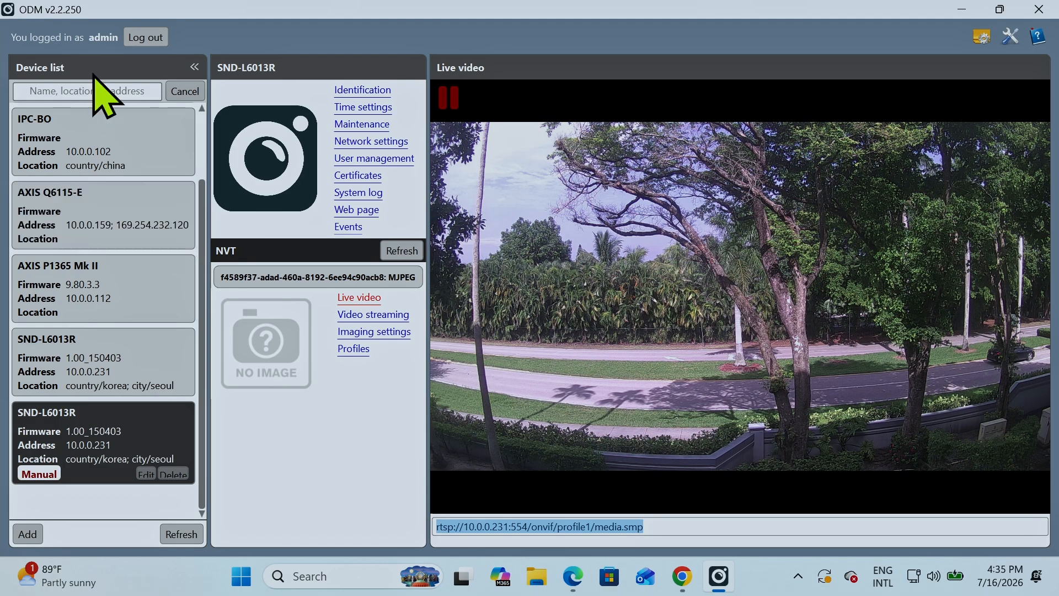
{"action": "scroll", "coordinate": [83, 248], "scroll_direction": "up", "scroll_amount": 1}
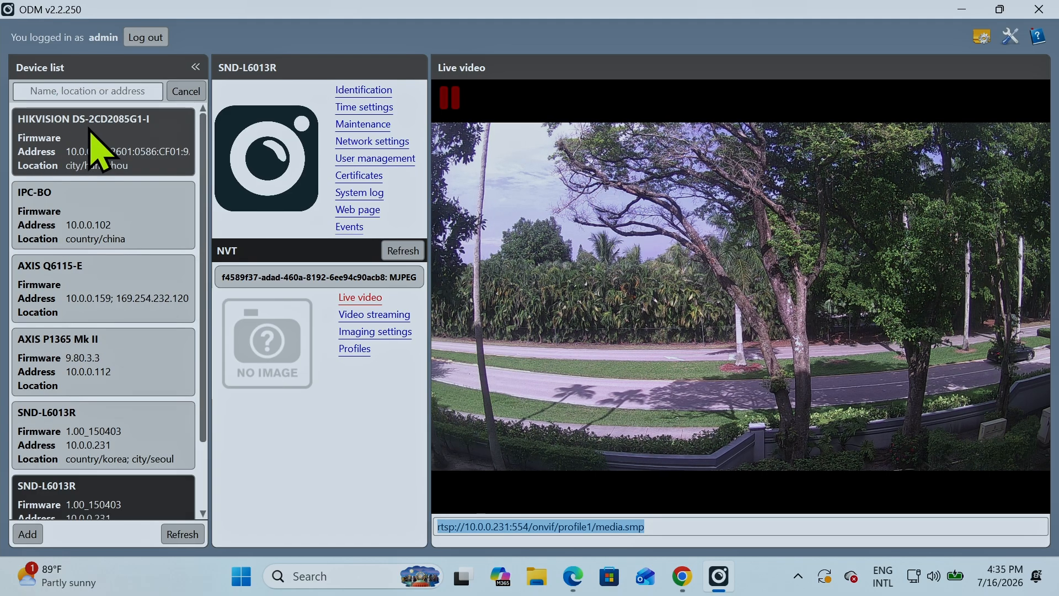
{"action": "scroll", "coordinate": [105, 292], "scroll_direction": "down", "scroll_amount": 1}
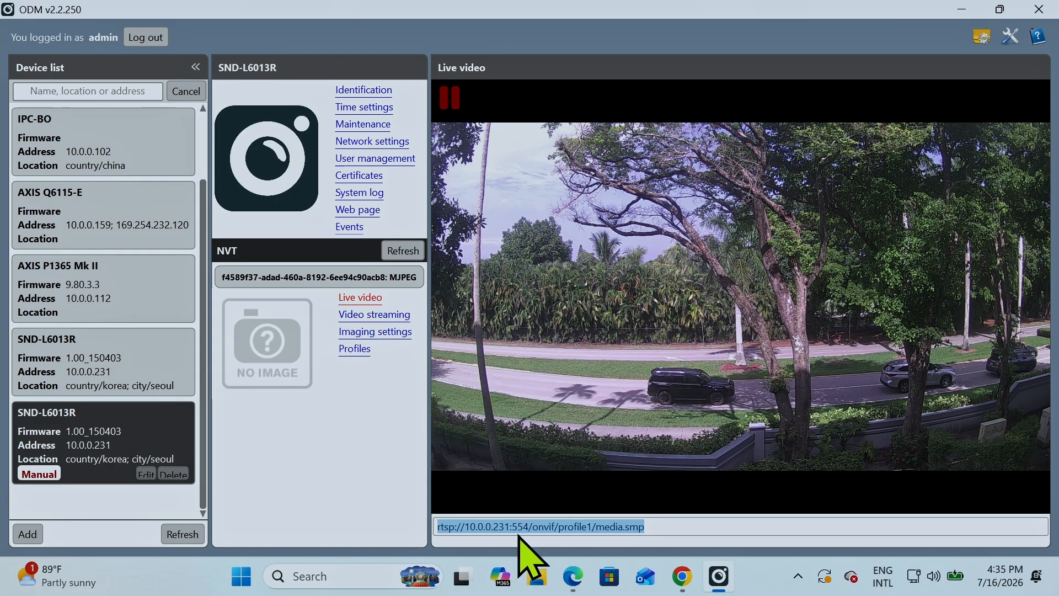
Copy the full RTSP address rtsp://10.0.0.231:554/onvif/profile1/media.smp shown under the SND-L6013R camera's live video
{"action": "left_click", "coordinate": [551, 527]}
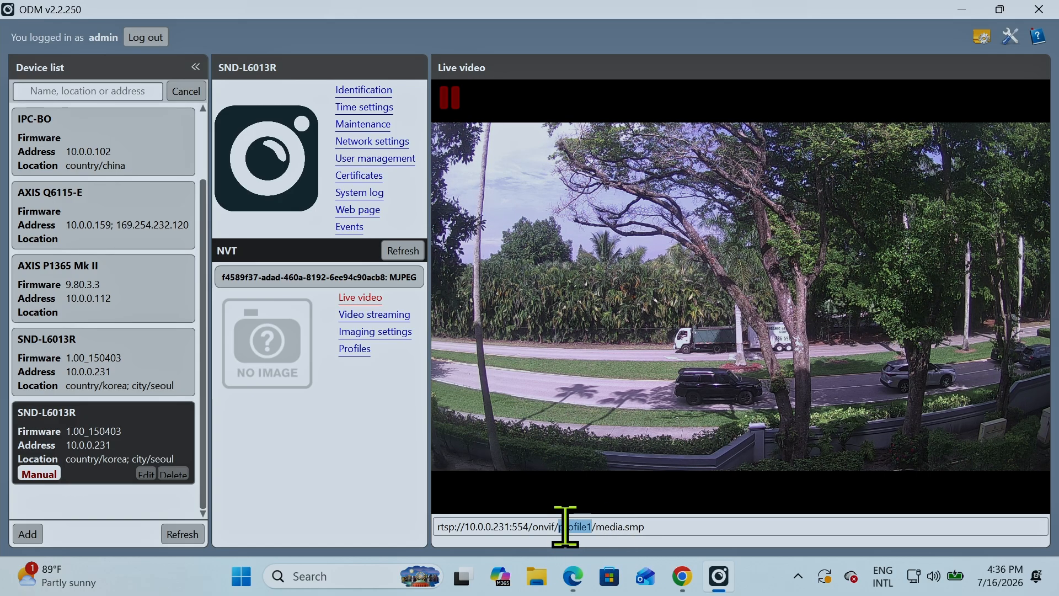
{"action": "left_click_drag", "start_coordinate": [669, 527], "coordinate": [451, 527]}
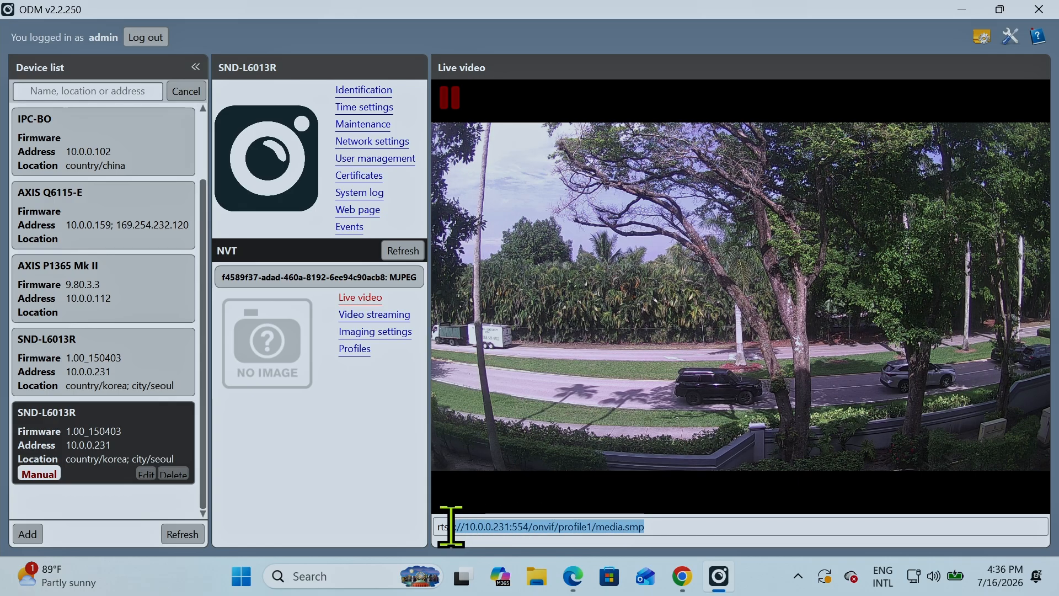
{"action": "right_click", "coordinate": [519, 529]}
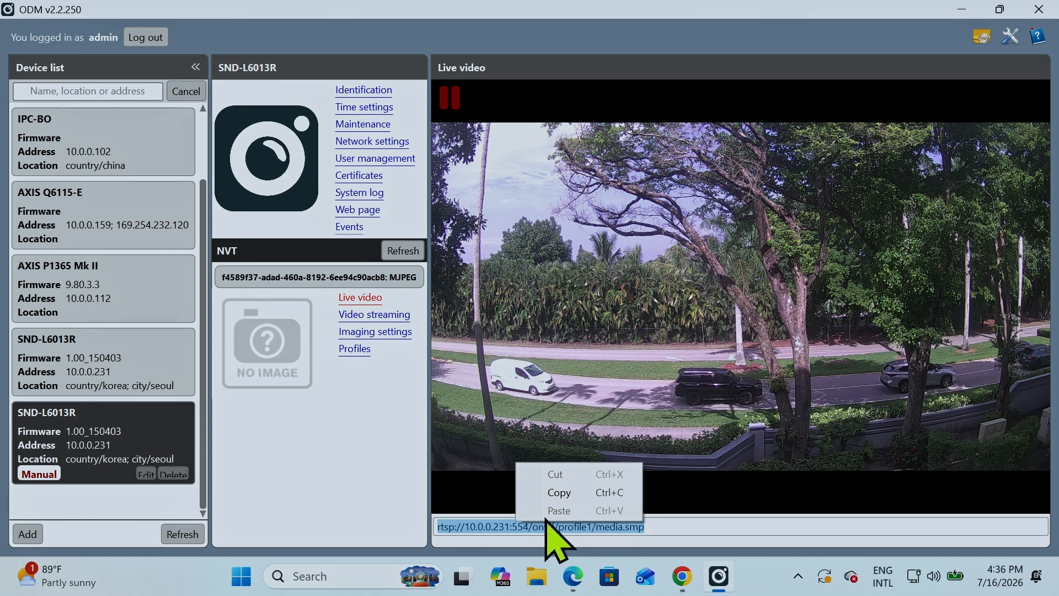
{"action": "left_click", "coordinate": [579, 496]}
{"action": "left_click", "coordinate": [673, 527]}
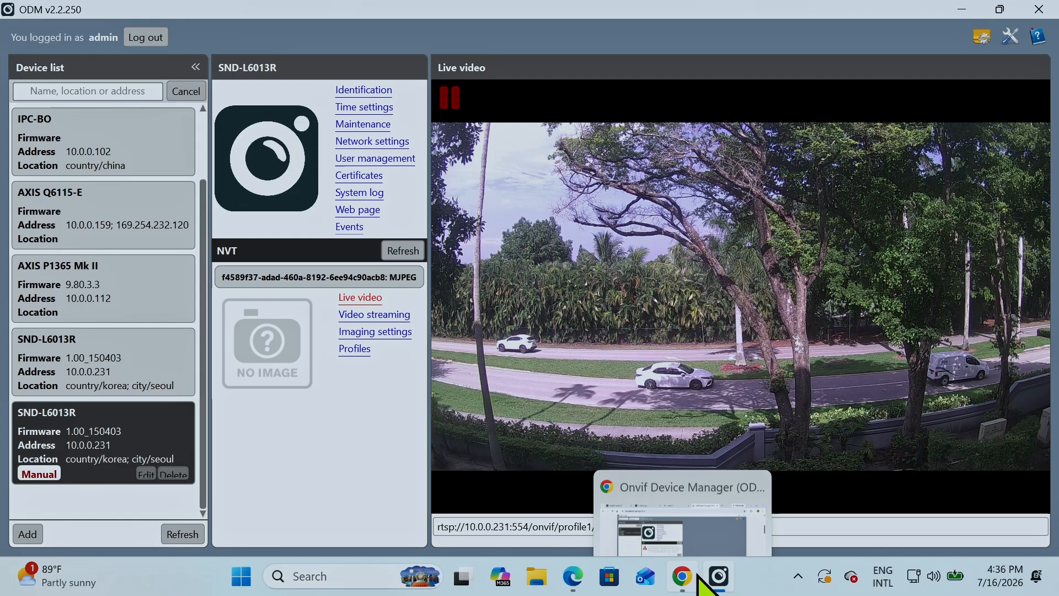
Launch VLC media player and play the copied address rtsp://10.0.0.231:554/onvif/profile1/media.smp as a network stream
{"action": "left_click", "coordinate": [347, 575]}
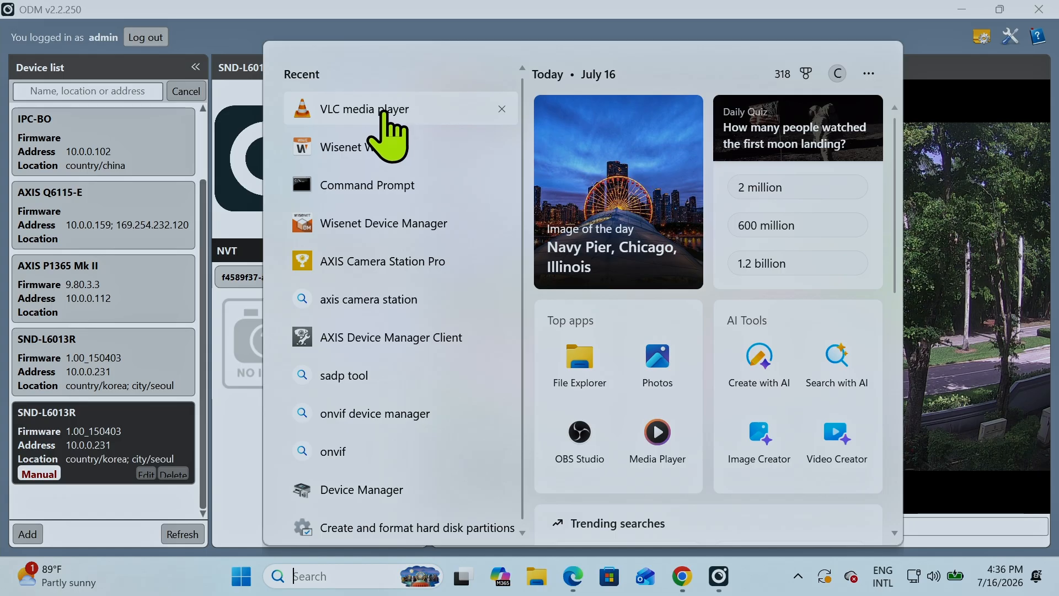
{"action": "left_click", "coordinate": [384, 112]}
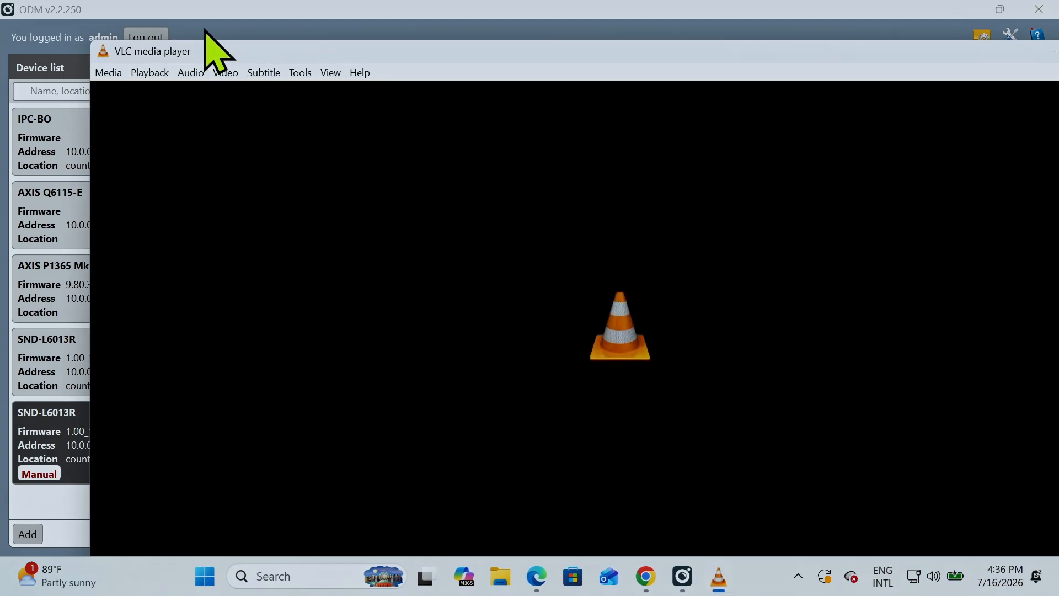
{"action": "left_click", "coordinate": [21, 30]}
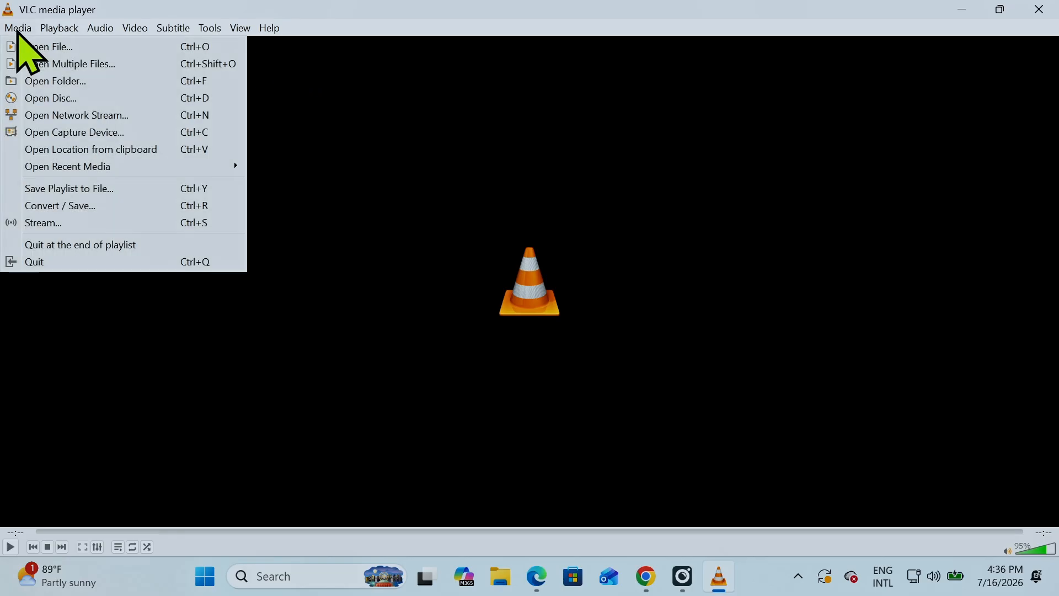
{"action": "left_click", "coordinate": [71, 116]}
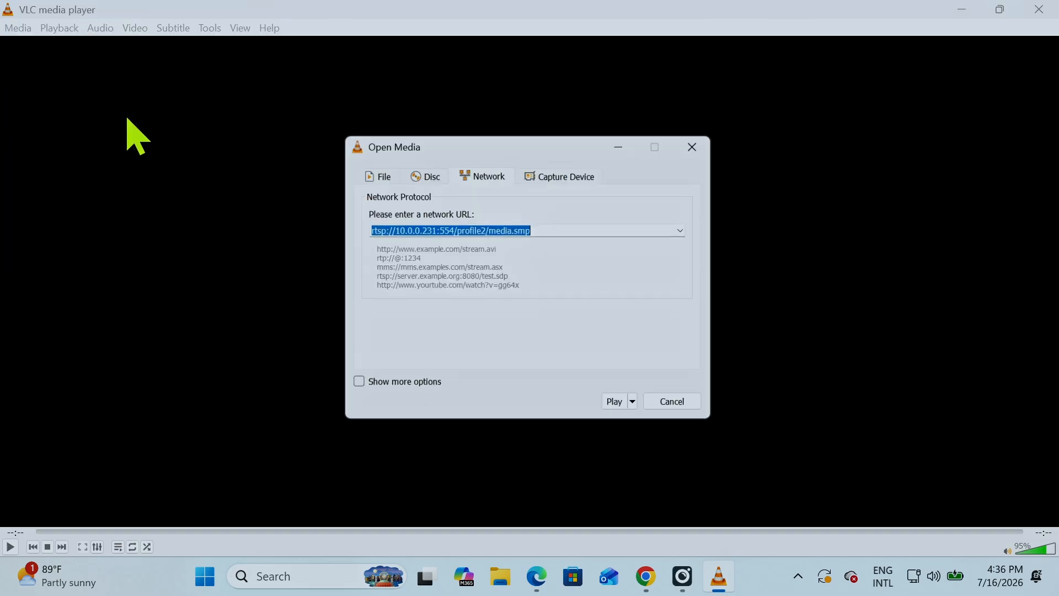
{"action": "right_click", "coordinate": [433, 228]}
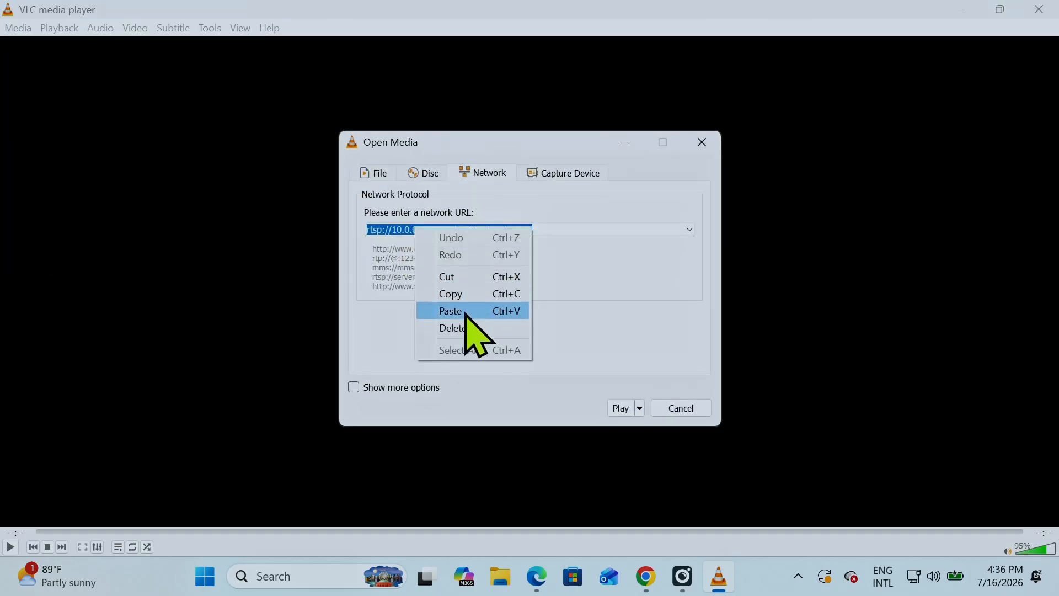
{"action": "left_click", "coordinate": [466, 310]}
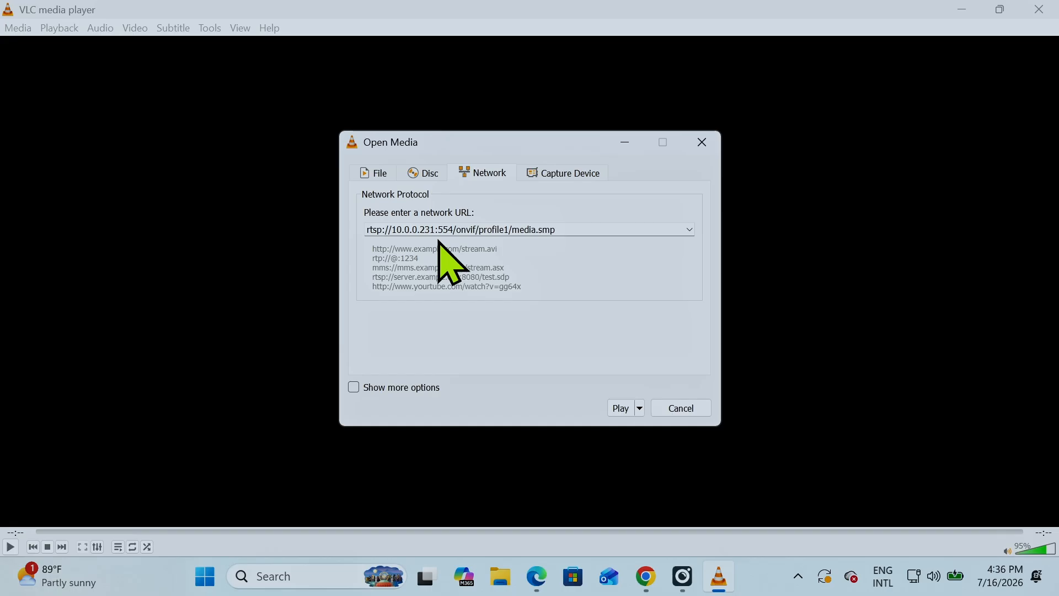
{"action": "left_click", "coordinate": [621, 411]}
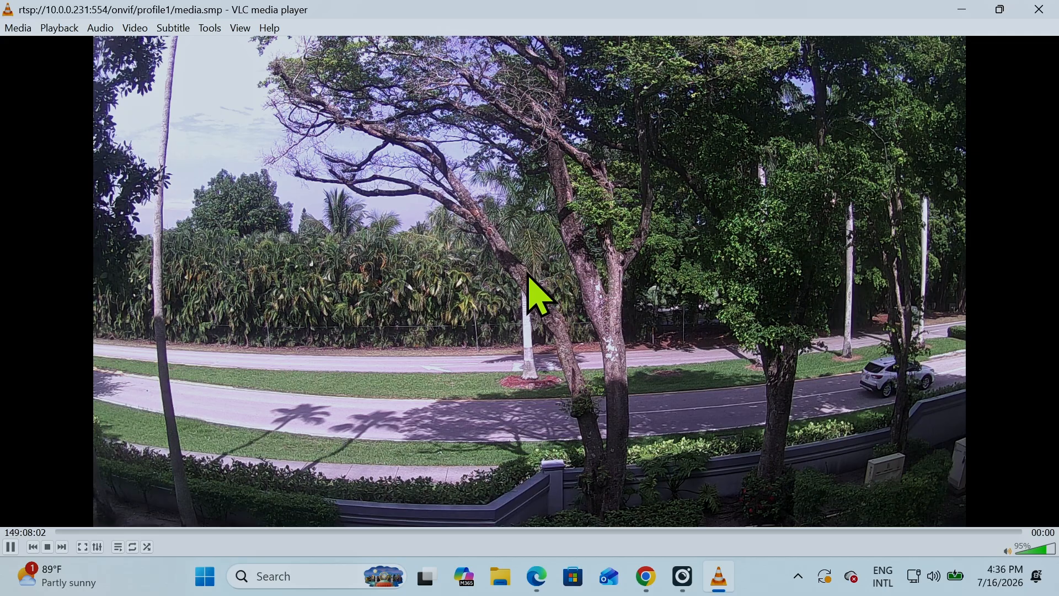
Play the camera's second stream, rtsp://10.0.0.231:554/onvif/profile2/media.smp, as a network stream and close VLC
{"action": "left_click", "coordinate": [25, 27]}
{"action": "left_click", "coordinate": [122, 117]}
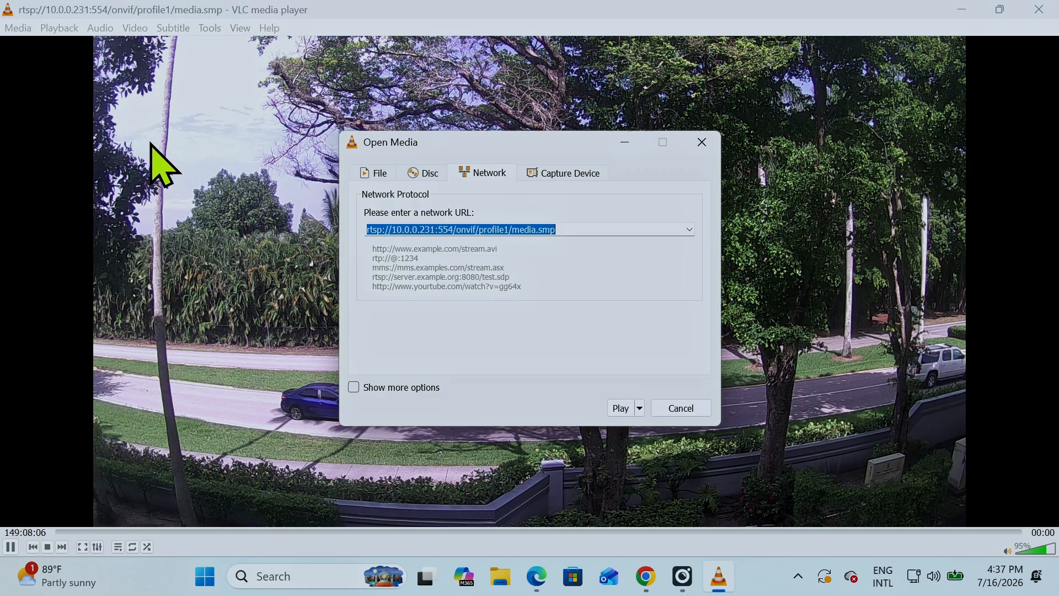
{"action": "left_click", "coordinate": [524, 230]}
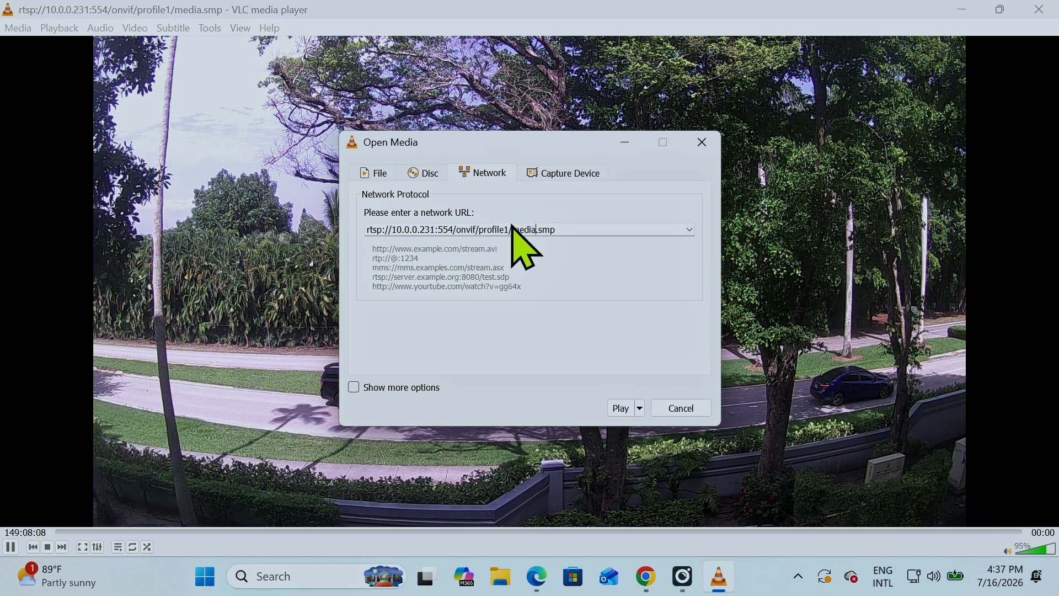
{"action": "left_click", "coordinate": [506, 229]}
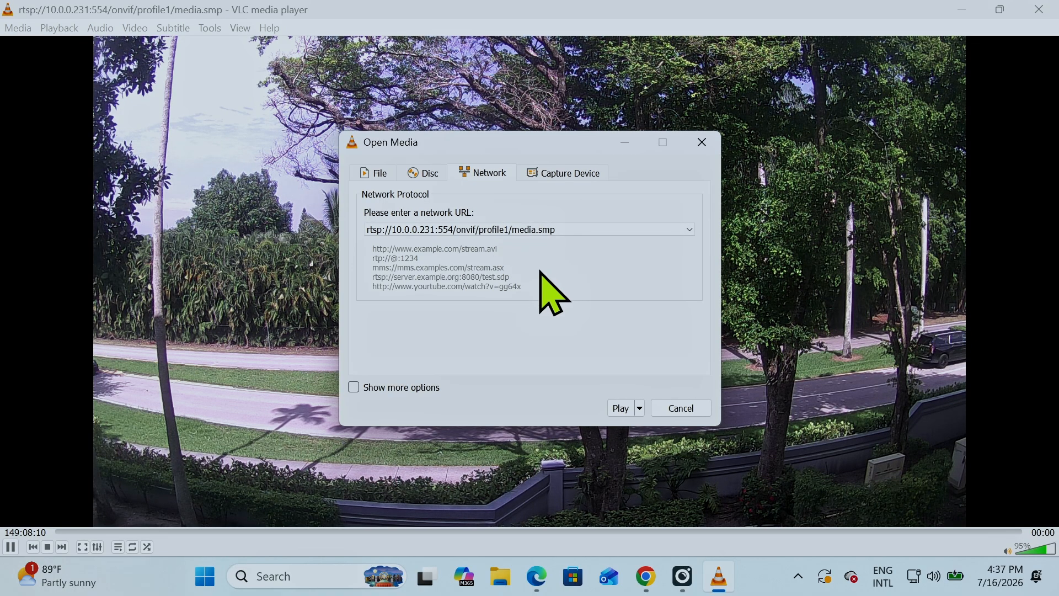
{"action": "key", "text": "BackSpace"}
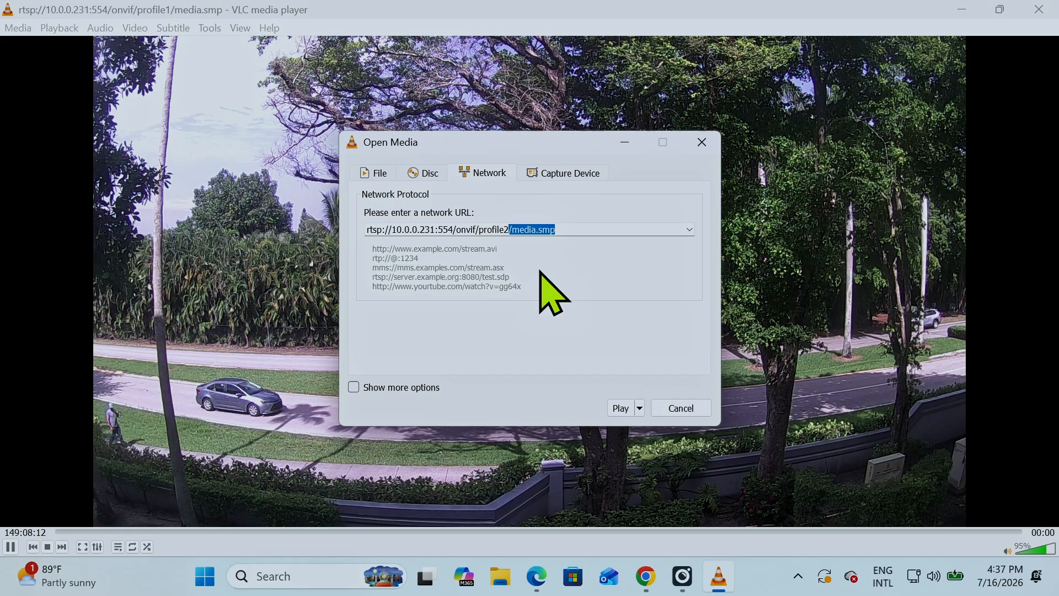
{"action": "left_click", "coordinate": [620, 409]}
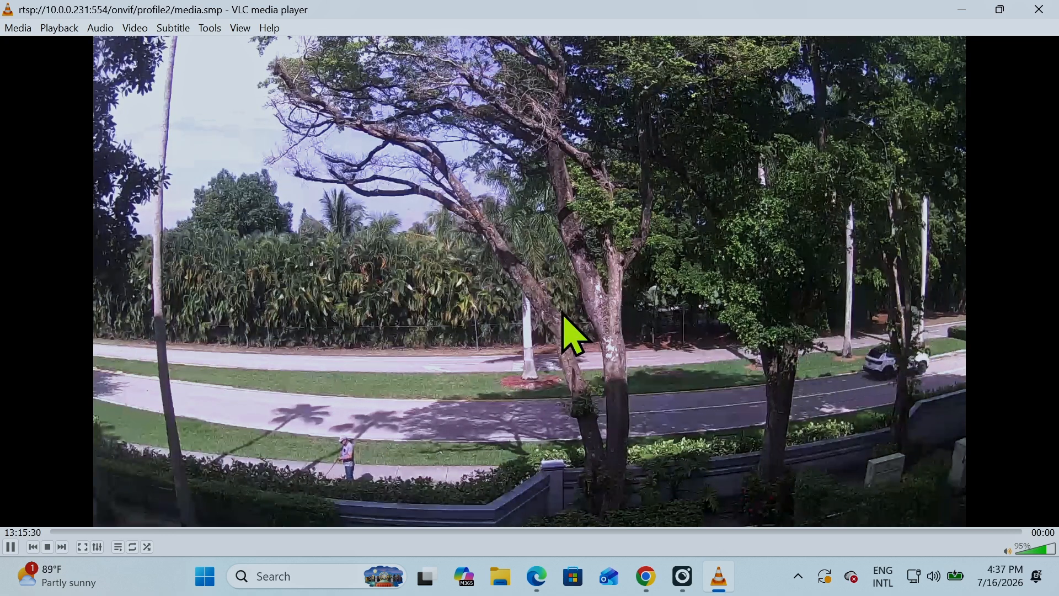
{"action": "left_click", "coordinate": [1039, 9]}
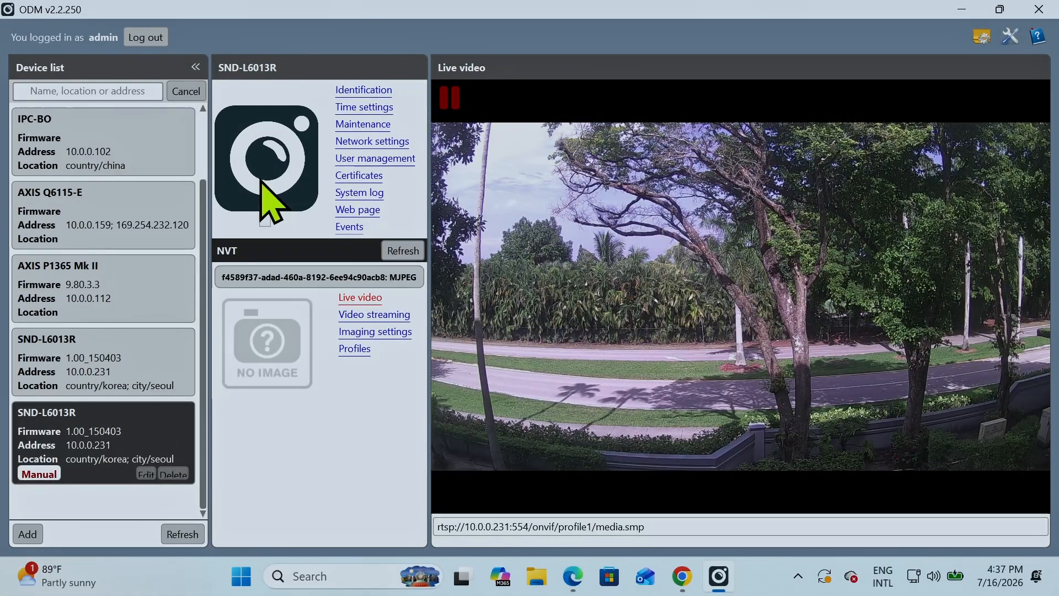
Select the AXIS Q6115-E camera, and log out and back in as admin with the camera password
{"action": "left_click", "coordinate": [111, 202]}
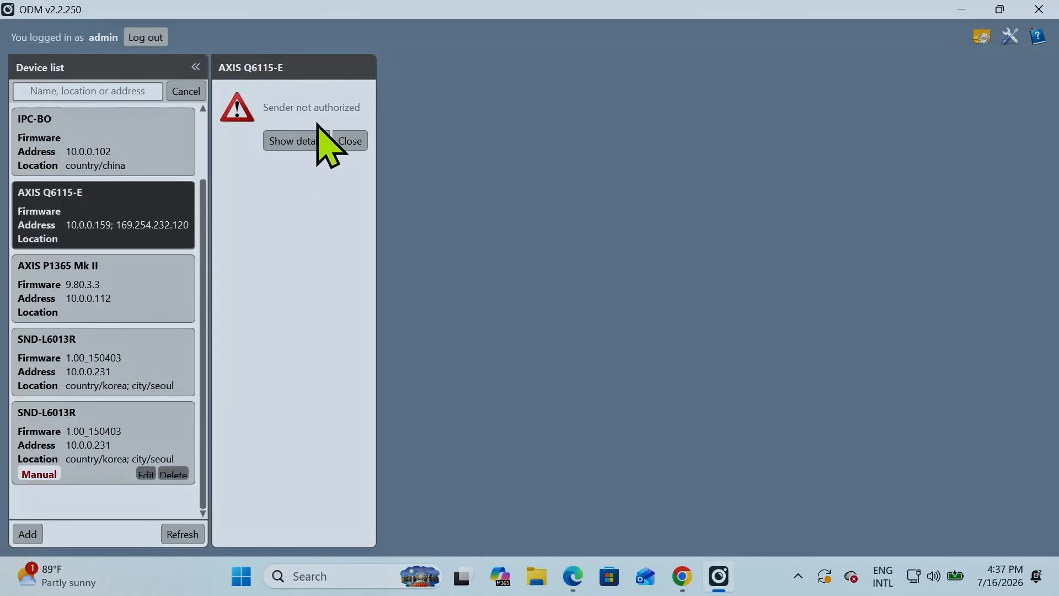
{"action": "left_click", "coordinate": [146, 38]}
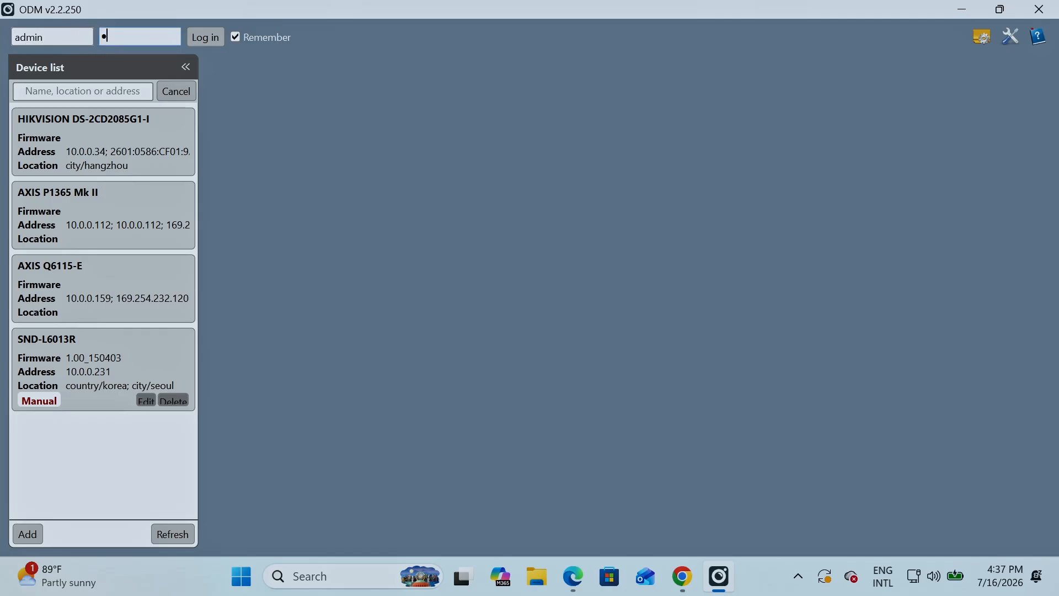
{"action": "type", "text": "••••"}
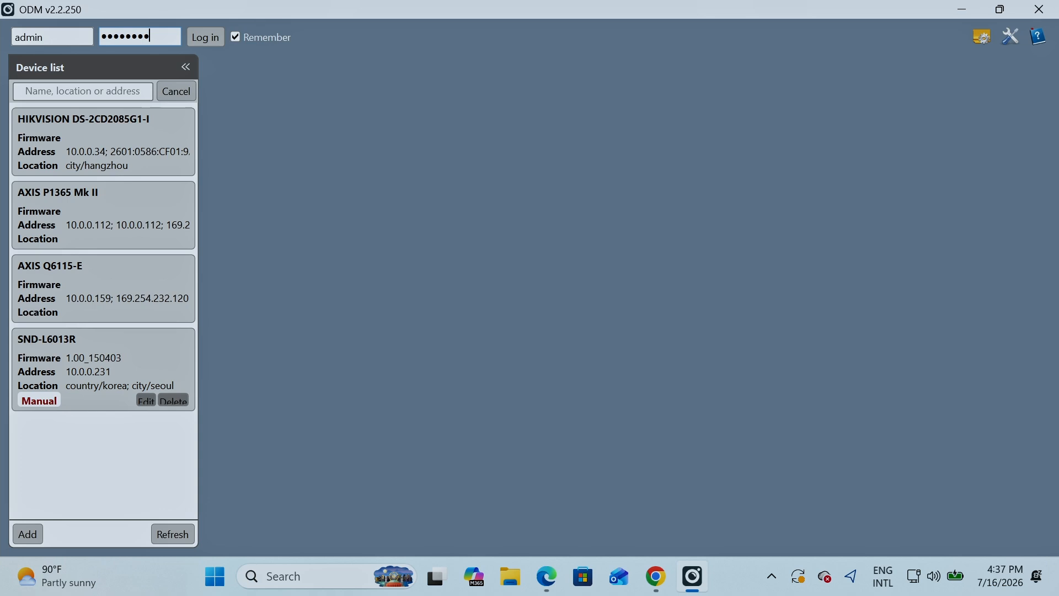
{"action": "left_click", "coordinate": [207, 35]}
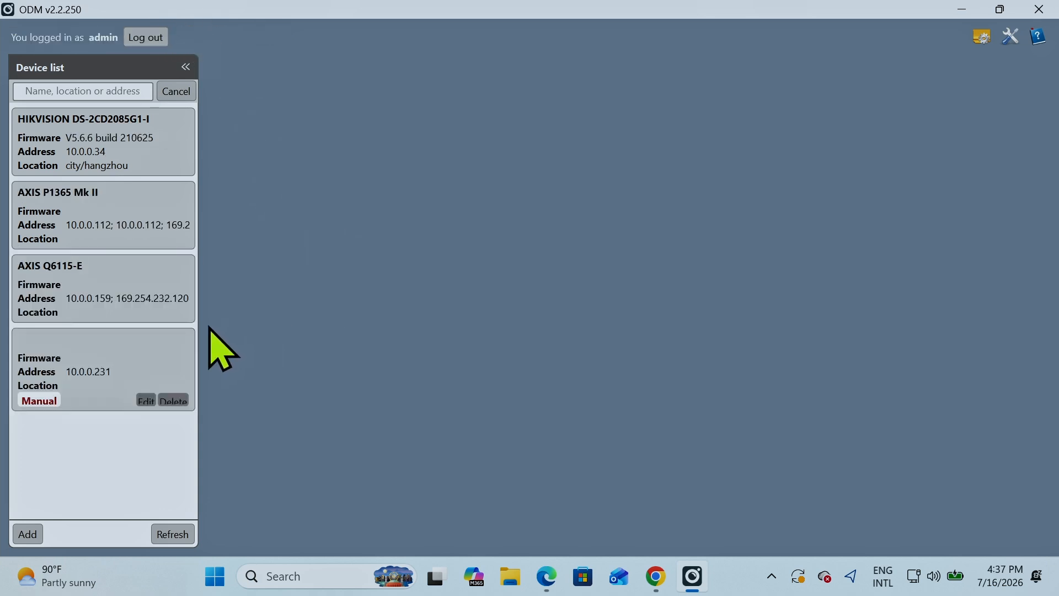
Open the AXIS Q6115-E camera's live video and copy its RTSP address up to profile=profile_1_h264, without the session timeout and stream type parameters
{"action": "left_click", "coordinate": [130, 280]}
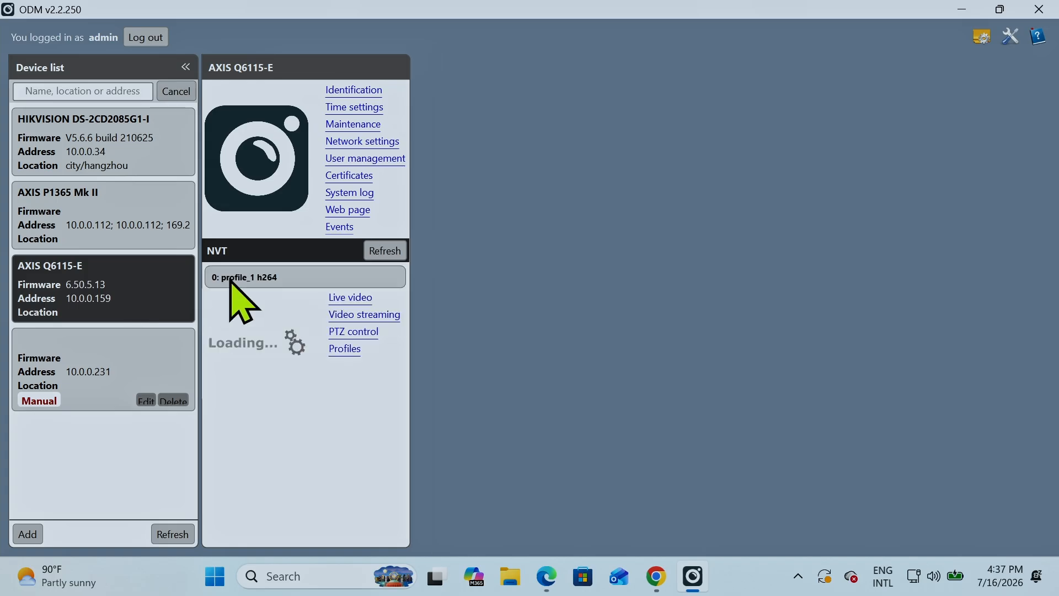
{"action": "left_click", "coordinate": [351, 299]}
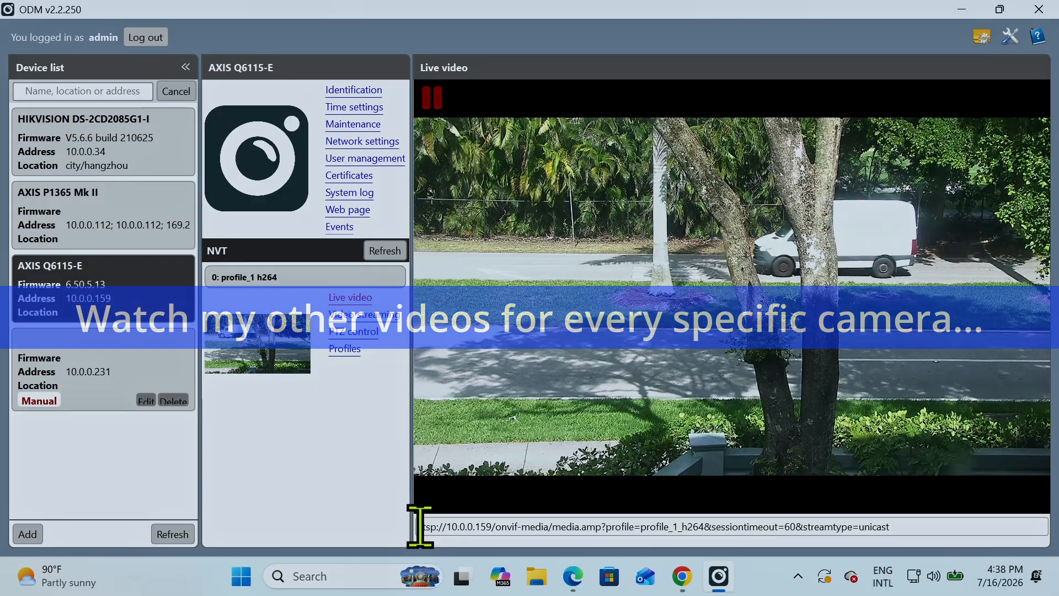
{"action": "left_click_drag", "start_coordinate": [418, 526], "coordinate": [659, 525]}
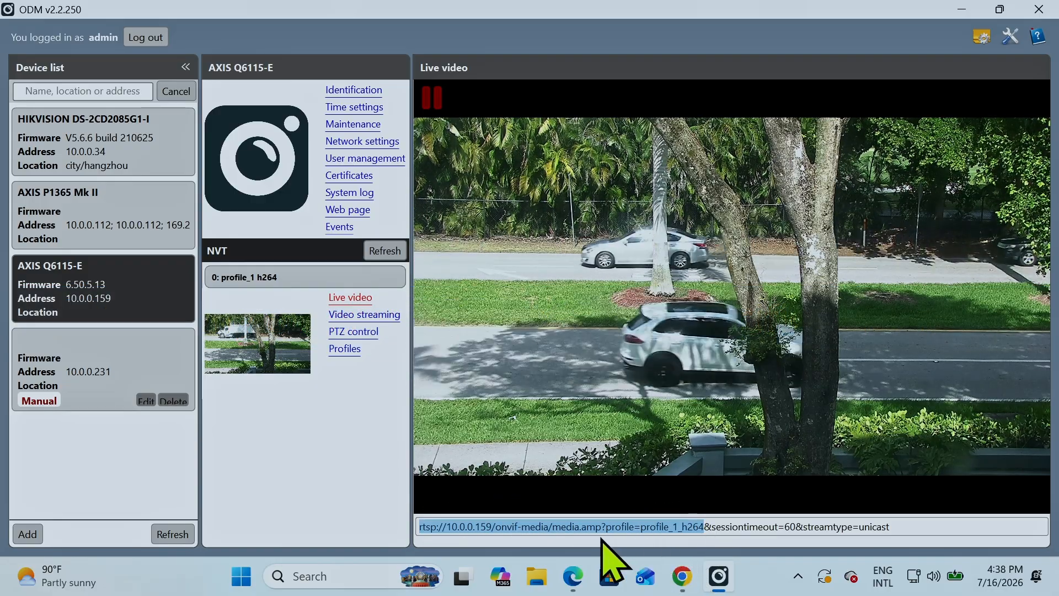
{"action": "right_click", "coordinate": [664, 535]}
{"action": "left_click", "coordinate": [706, 499]}
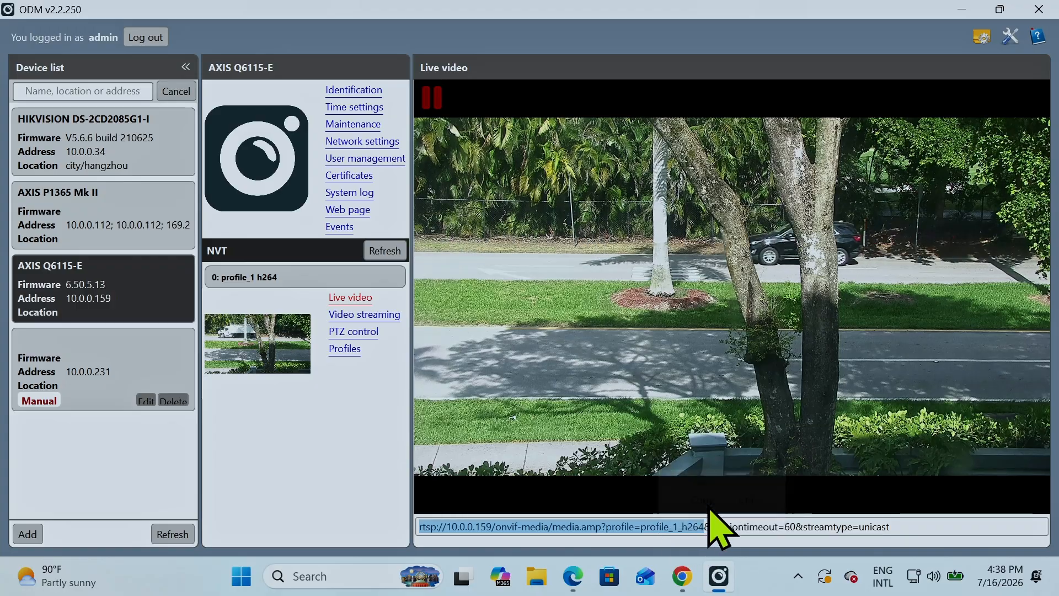
Launch VLC media player and play rtsp://10.0.0.159/onvif-media/media.amp?profile=profile_1_h264 as a network stream, authenticating as admin with the camera password
{"action": "left_click", "coordinate": [333, 573]}
{"action": "left_click", "coordinate": [387, 147]}
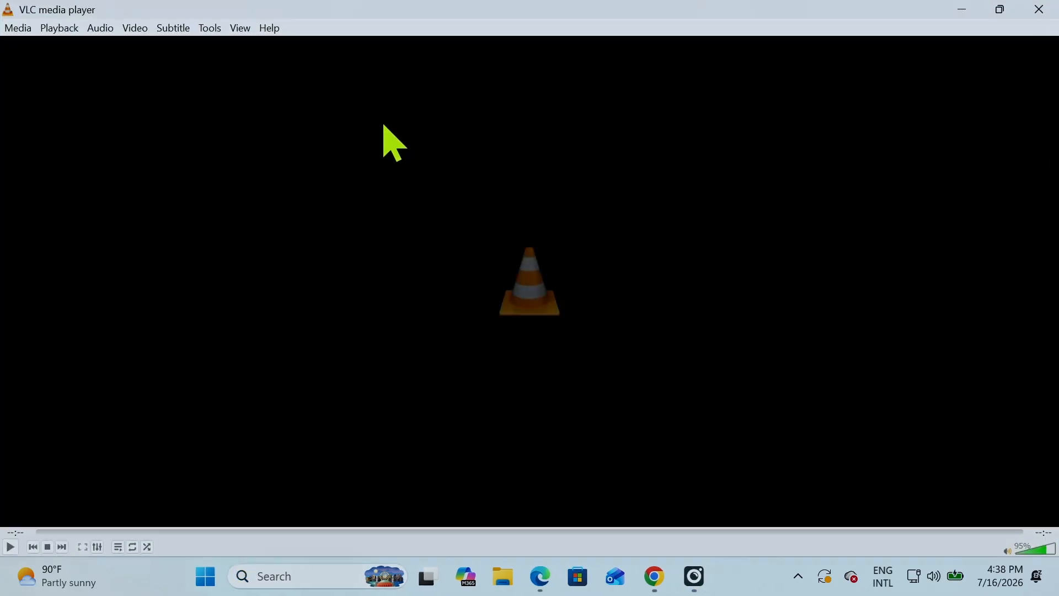
{"action": "left_click", "coordinate": [19, 28]}
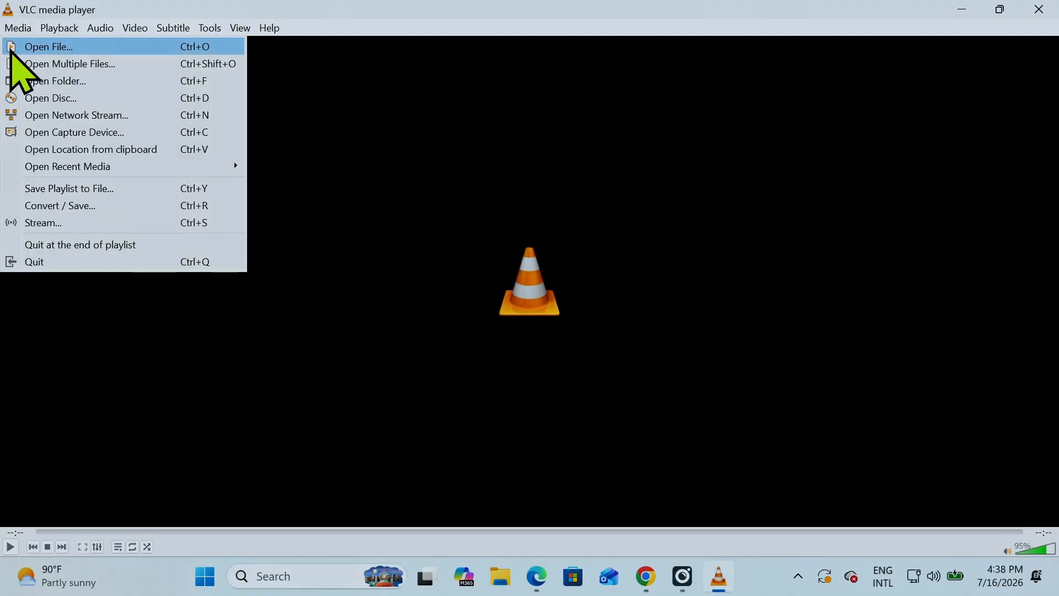
{"action": "left_click", "coordinate": [78, 116]}
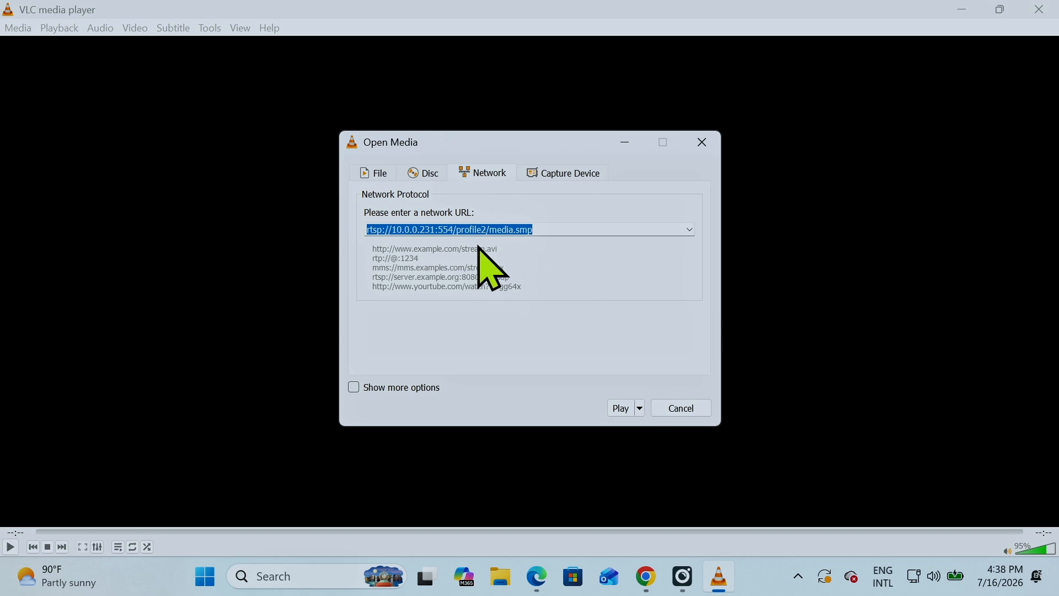
{"action": "right_click", "coordinate": [425, 226]}
{"action": "left_click", "coordinate": [485, 325]}
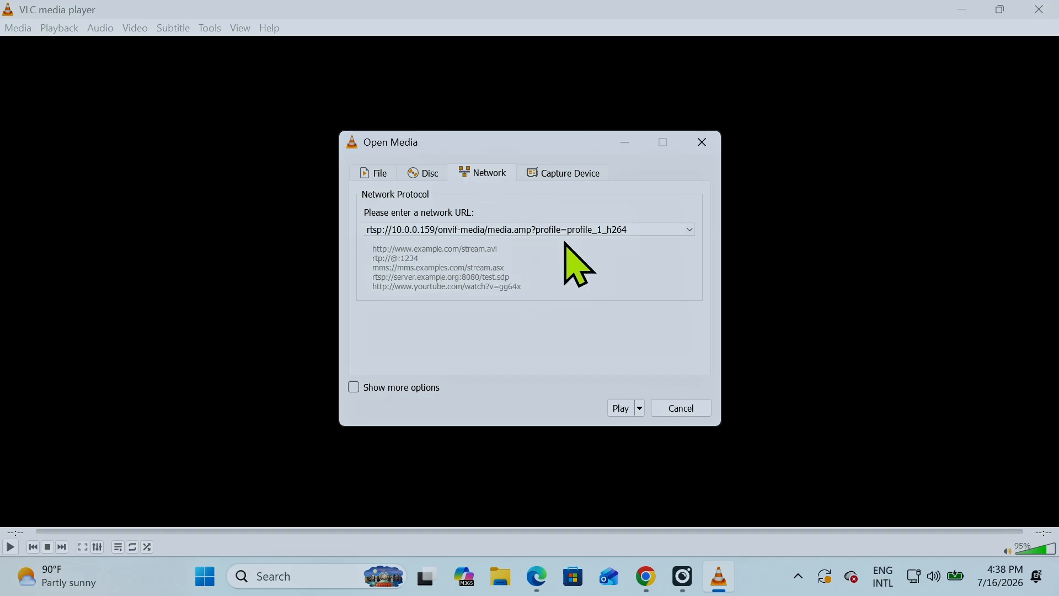
{"action": "left_click", "coordinate": [618, 411]}
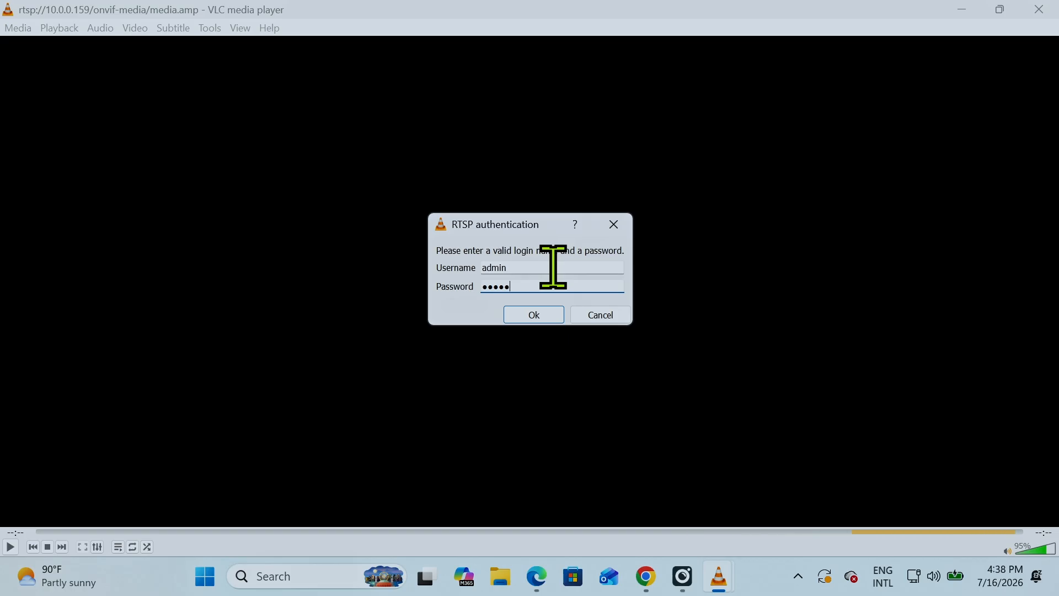
{"action": "left_click", "coordinate": [557, 317]}
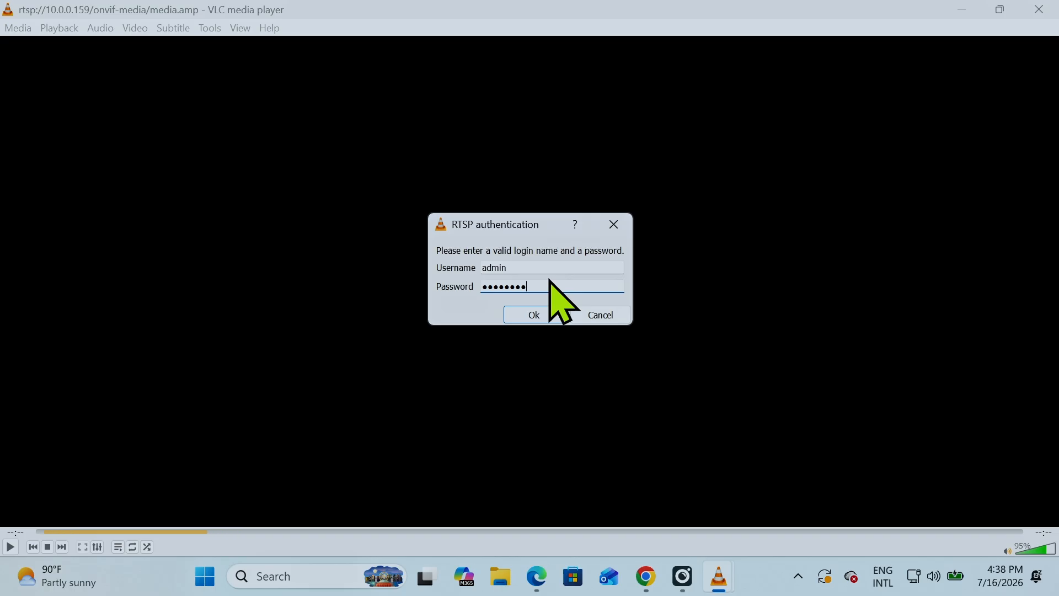
{"action": "left_click", "coordinate": [551, 319]}
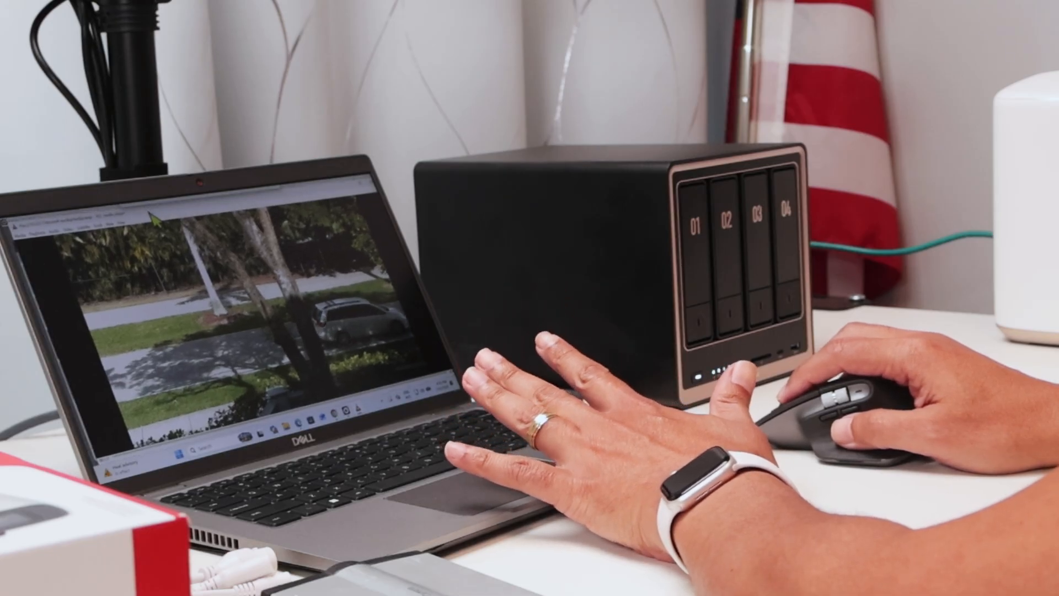
Shrink the VLC window so the device manager's live video shows behind it, and close VLC
{"action": "left_click_drag", "start_coordinate": [25, 224], "coordinate": [133, 235]}
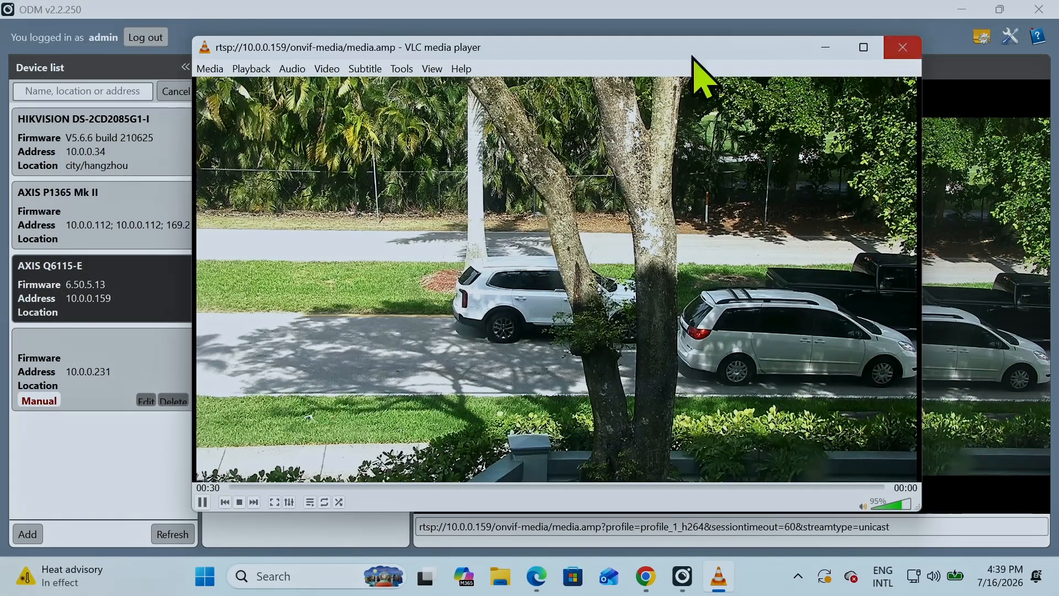
{"action": "left_click", "coordinate": [220, 71]}
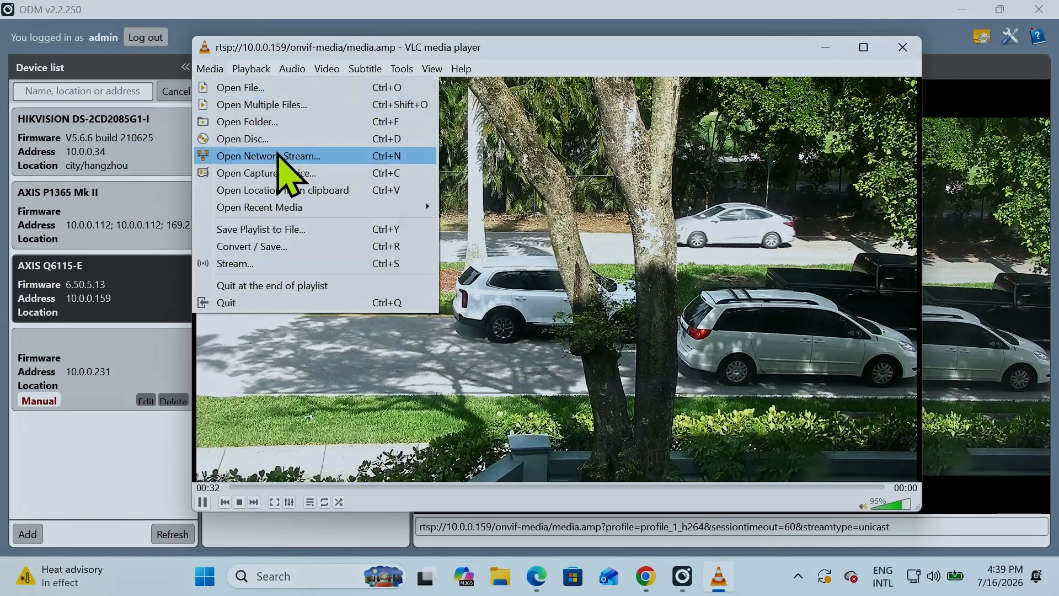
{"action": "left_click", "coordinate": [905, 48]}
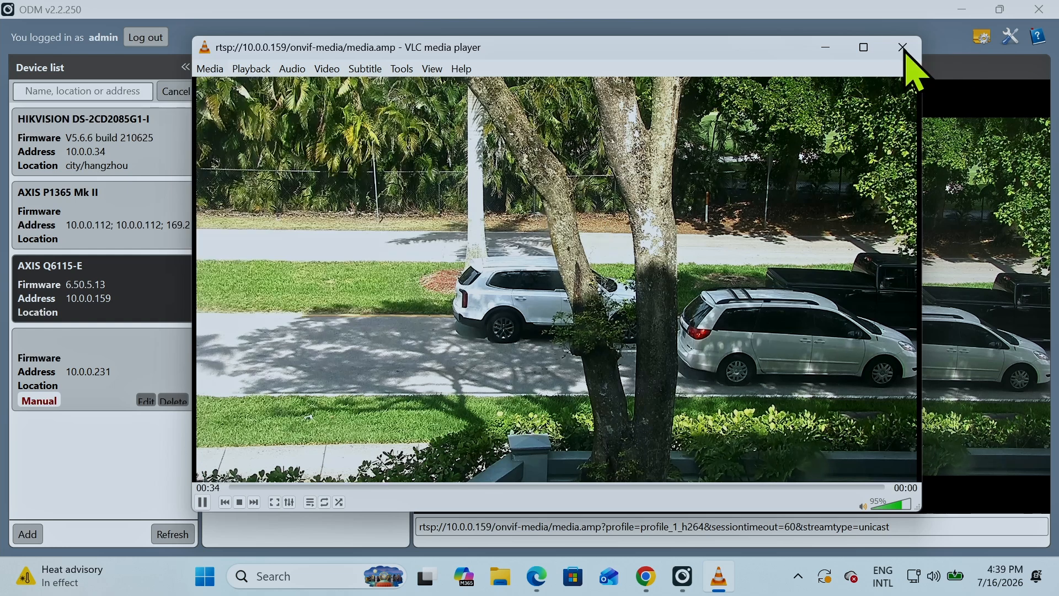
{"action": "left_click", "coordinate": [903, 48]}
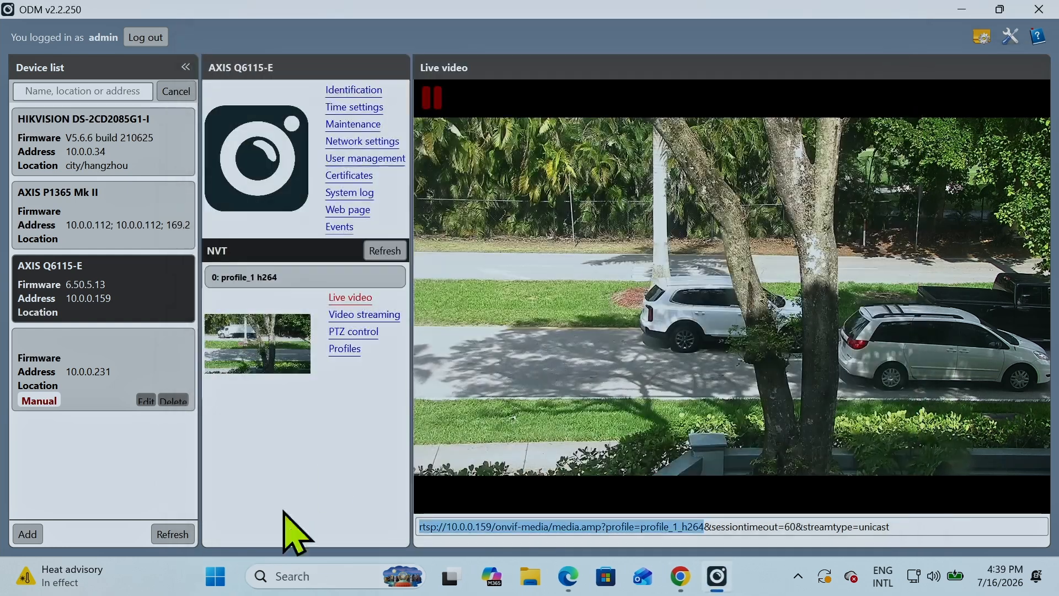
Relaunch VLC media player and play the 10.0.0.159 stream with the admin username and camera password inserted before the IP address in the network URL
{"action": "left_click", "coordinate": [276, 576]}
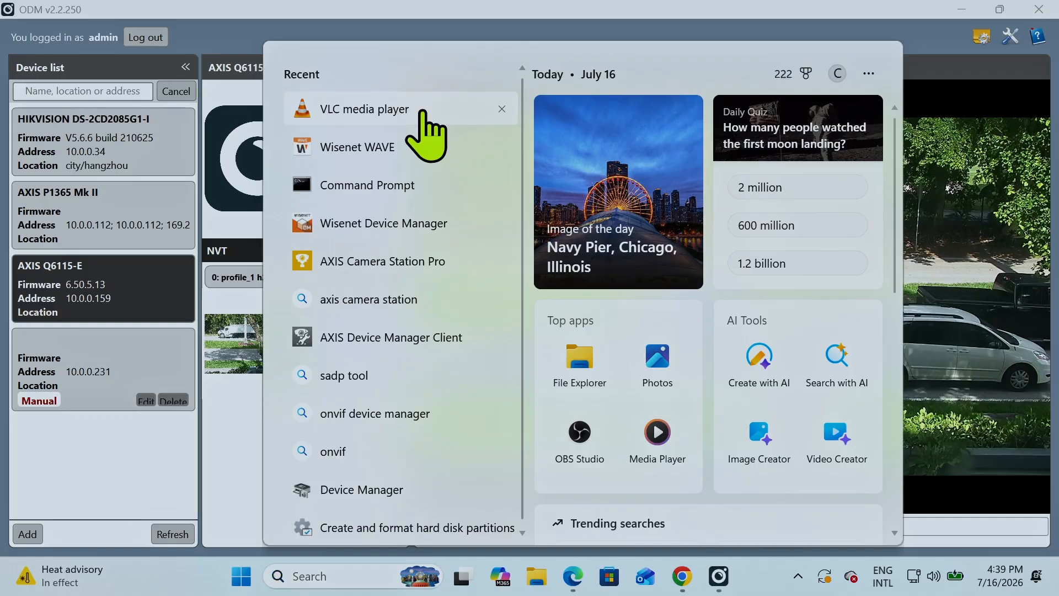
{"action": "left_click", "coordinate": [428, 131]}
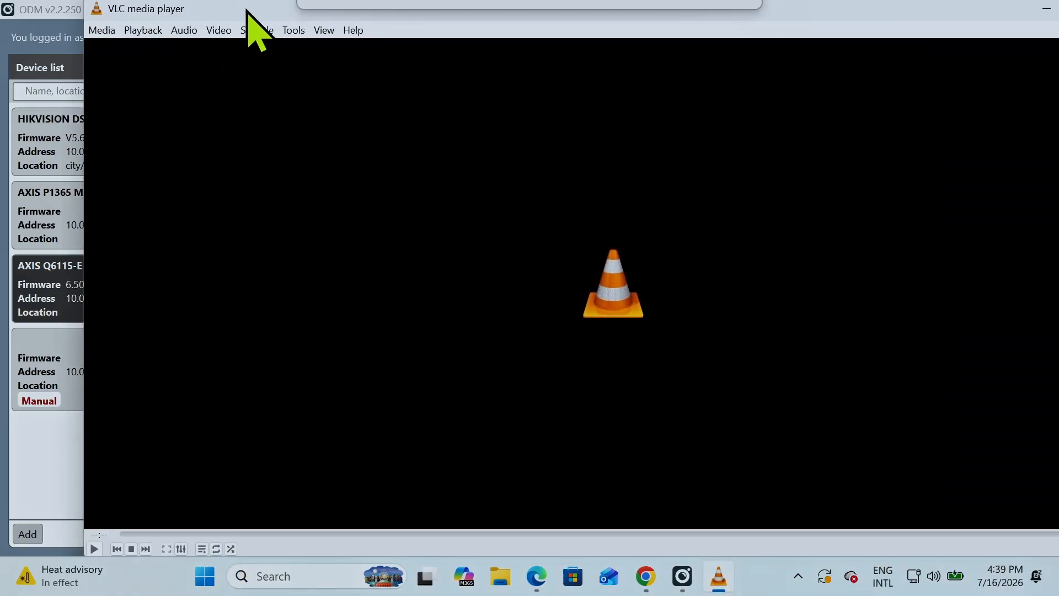
{"action": "left_click", "coordinate": [61, 42]}
{"action": "left_click", "coordinate": [124, 130]}
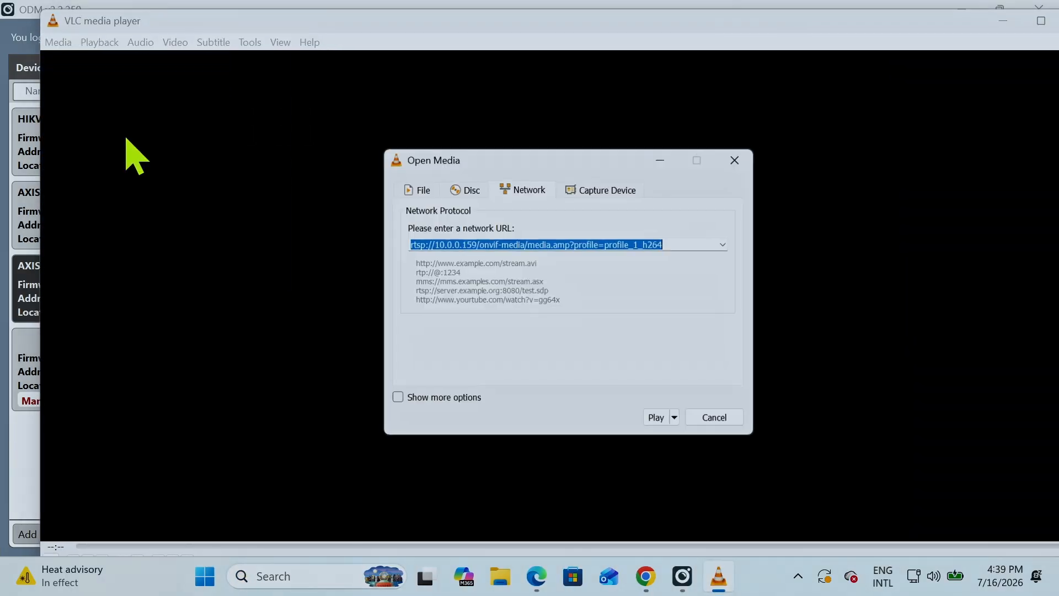
{"action": "left_click", "coordinate": [528, 243]}
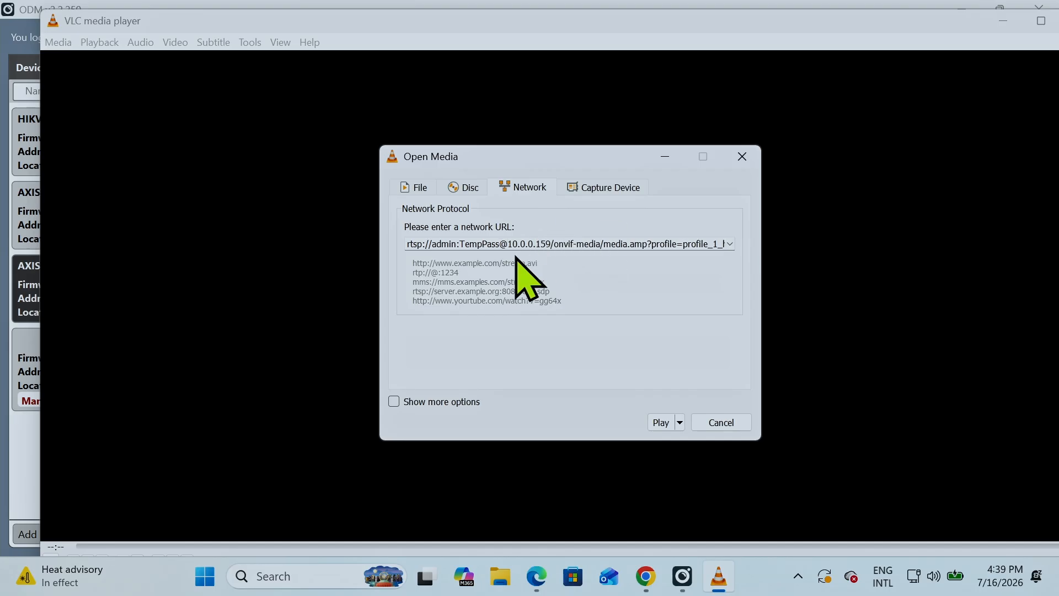
{"action": "left_click_drag", "start_coordinate": [566, 247], "coordinate": [683, 254]}
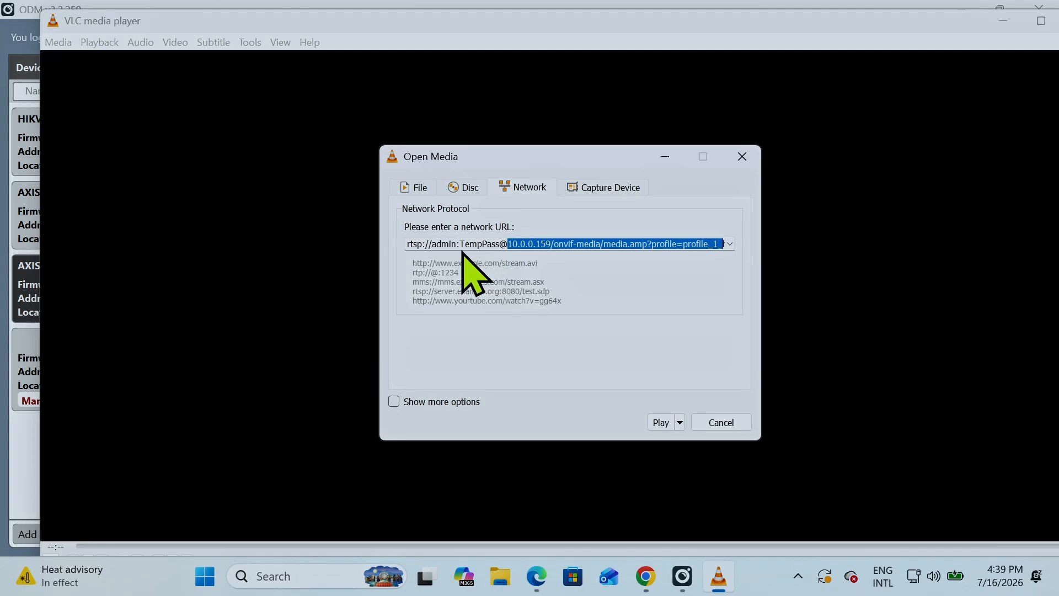
{"action": "left_click", "coordinate": [547, 244]}
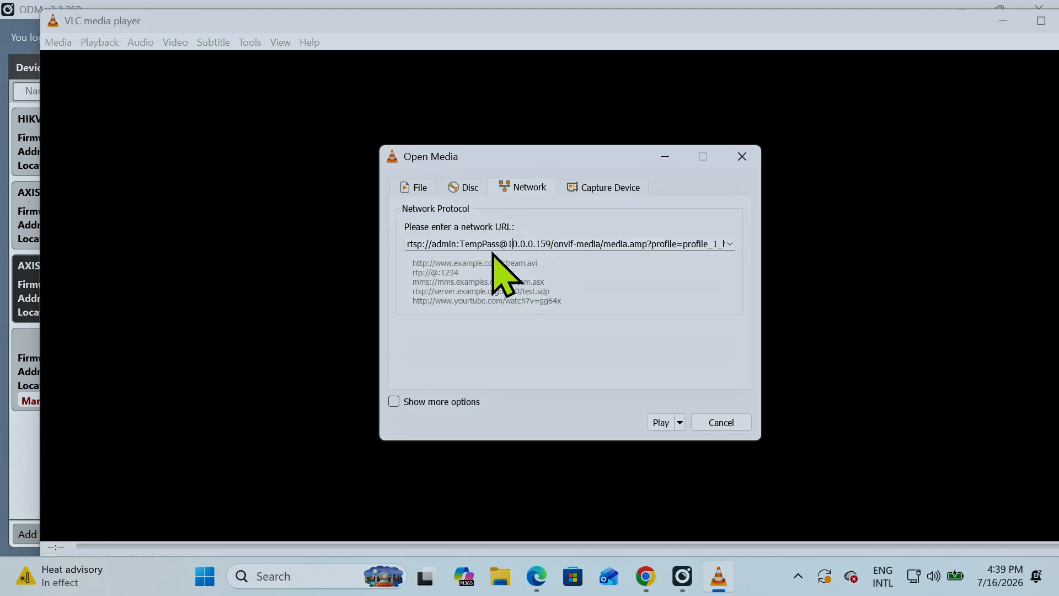
{"action": "left_click", "coordinate": [661, 422]}
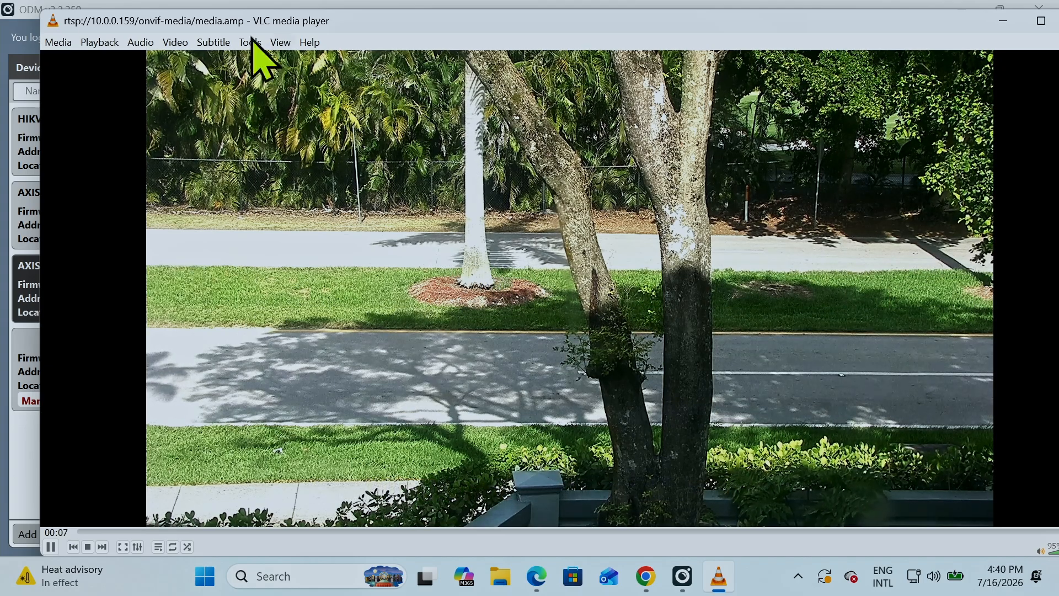
Close VLC and show the HIKVISION DS-2CD2085G1-I camera's live video with its RTSP address in Onvif Device Manager
{"action": "left_click_drag", "start_coordinate": [876, 24], "coordinate": [795, 32]}
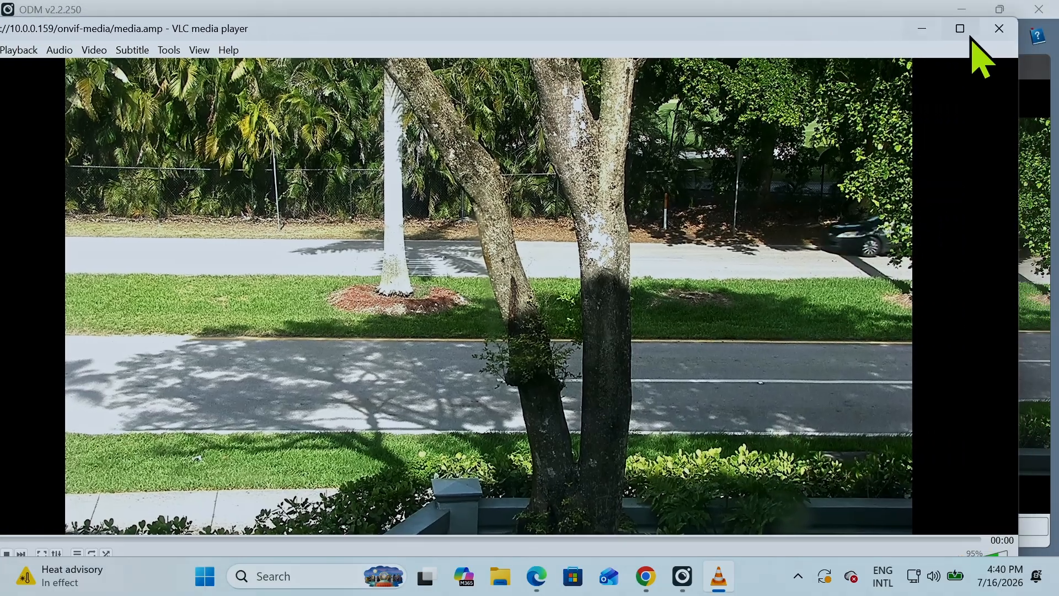
{"action": "left_click", "coordinate": [997, 30]}
{"action": "left_click", "coordinate": [77, 136]}
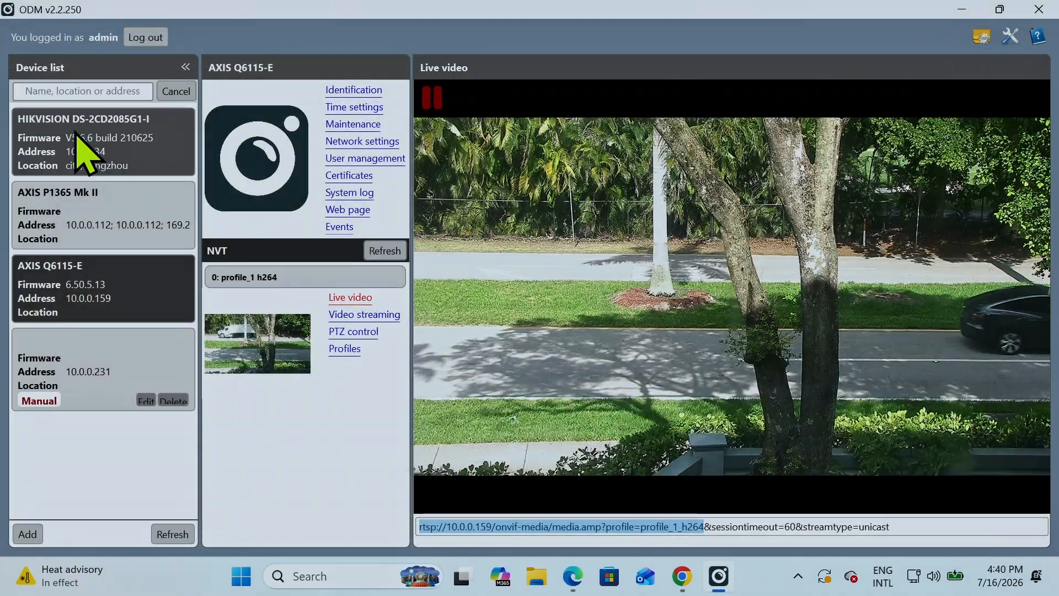
{"action": "left_click", "coordinate": [353, 299]}
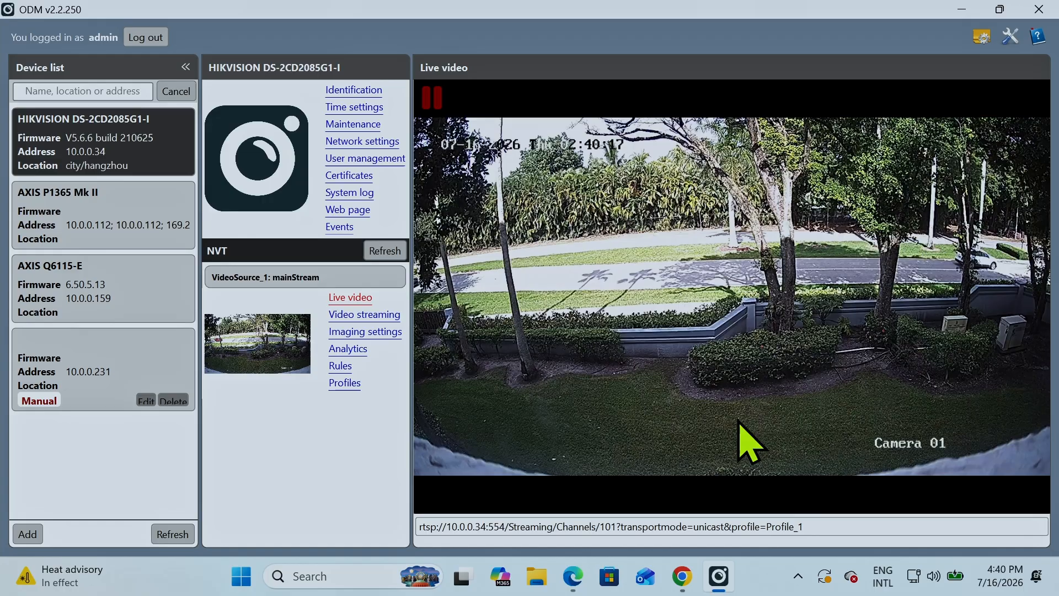
Switch to ChatGPT in Chrome, ask "What is the RTSP URL for Reolink Cameras" and review the main stream and substream URL formats
{"action": "left_click", "coordinate": [682, 578]}
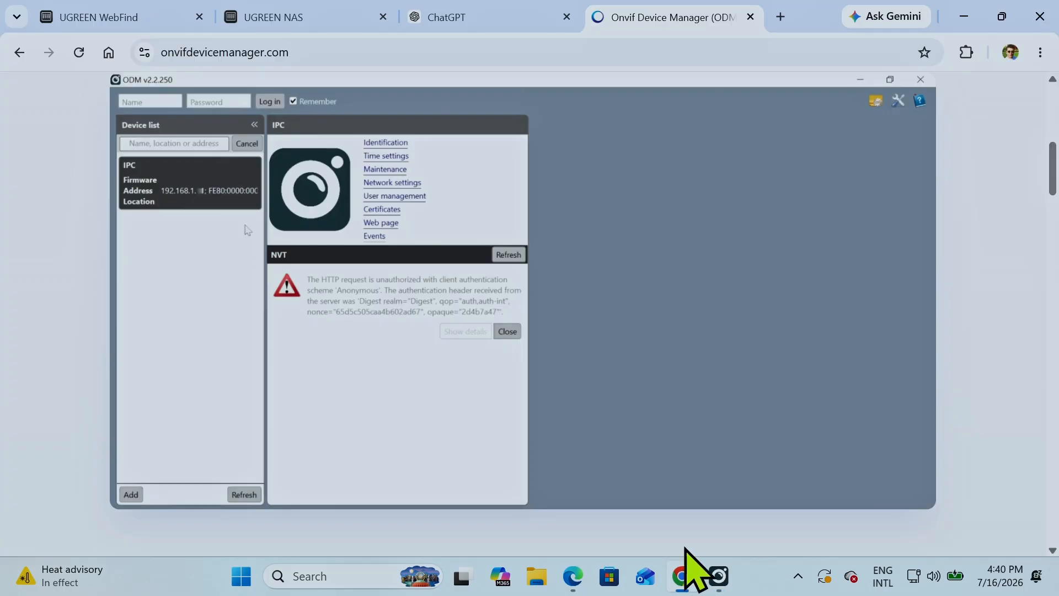
{"action": "left_click", "coordinate": [492, 19]}
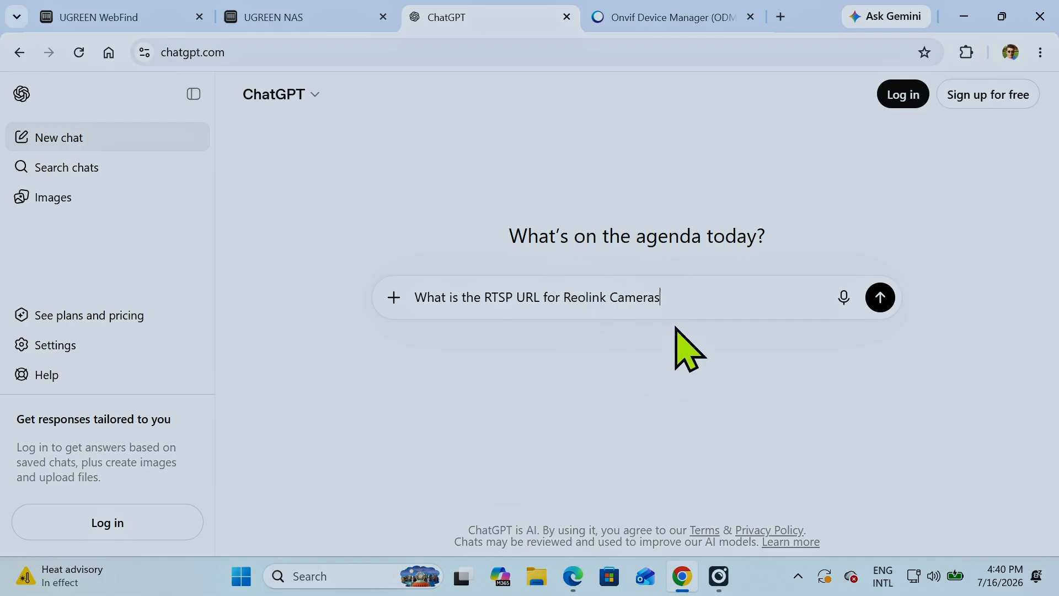
{"action": "left_click", "coordinate": [881, 299]}
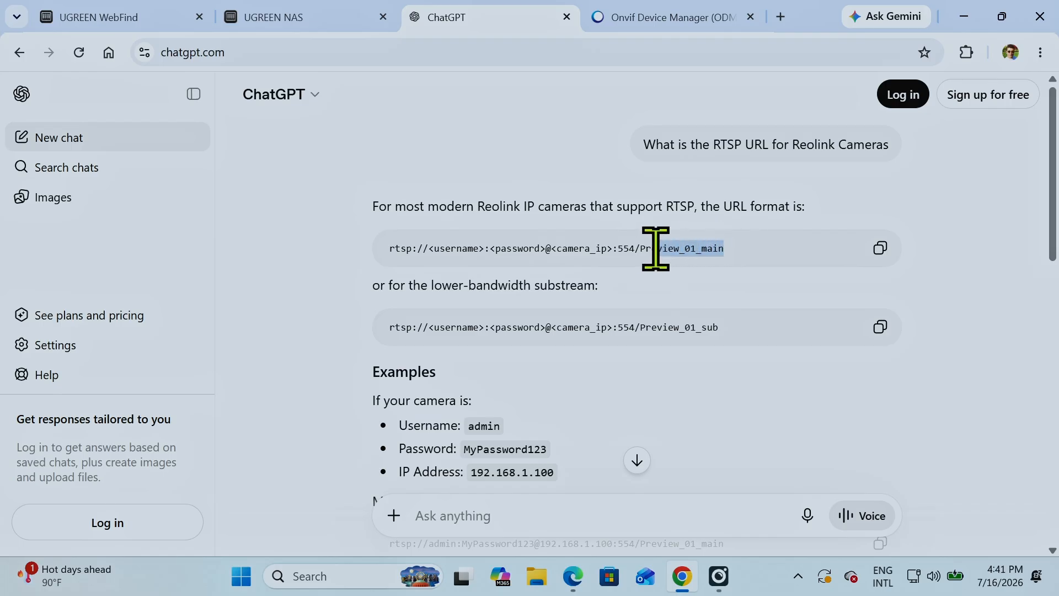
{"action": "left_click", "coordinate": [622, 329]}
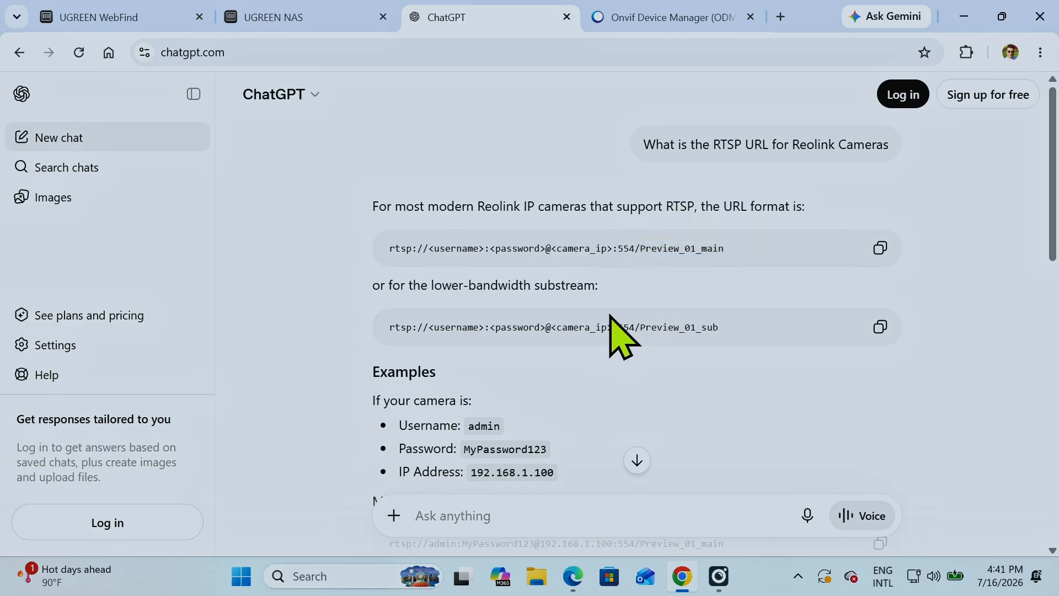
{"action": "scroll", "coordinate": [609, 314], "scroll_direction": "down", "scroll_amount": 5}
{"action": "scroll", "coordinate": [605, 309], "scroll_direction": "down", "scroll_amount": 3}
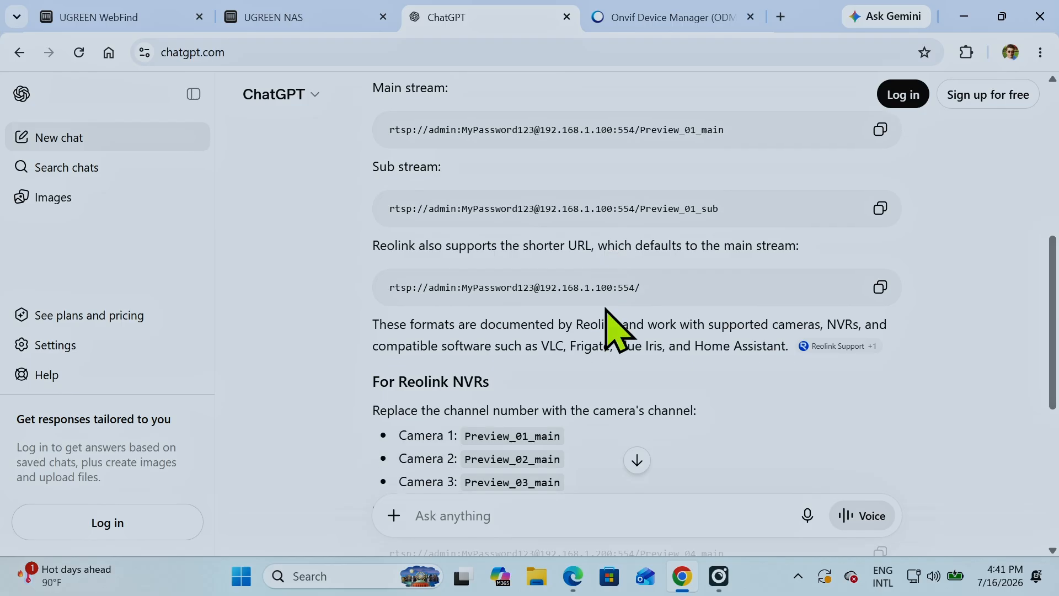
{"action": "scroll", "coordinate": [614, 326], "scroll_direction": "up", "scroll_amount": 8}
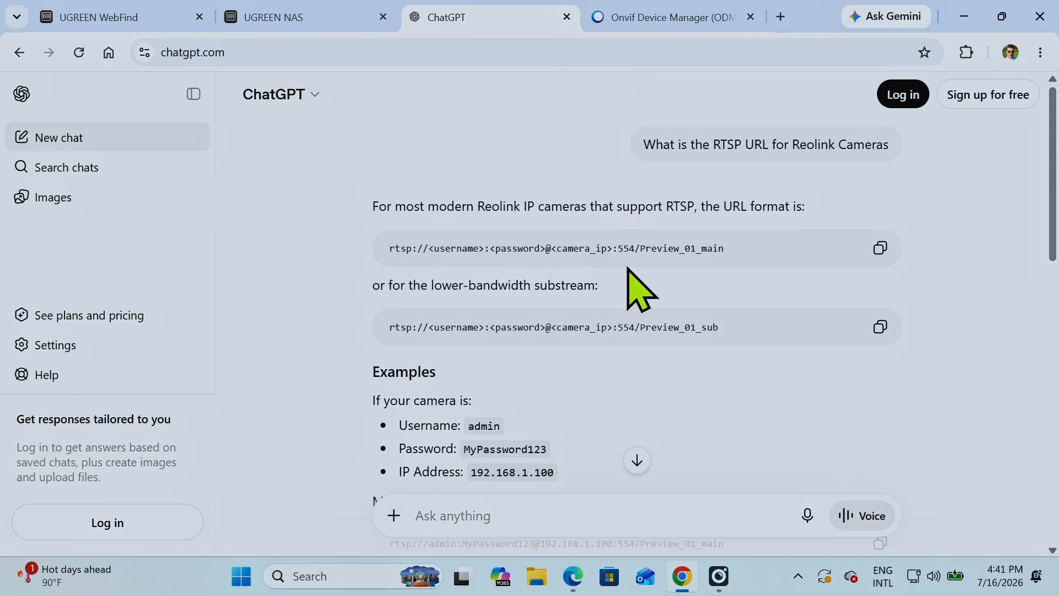